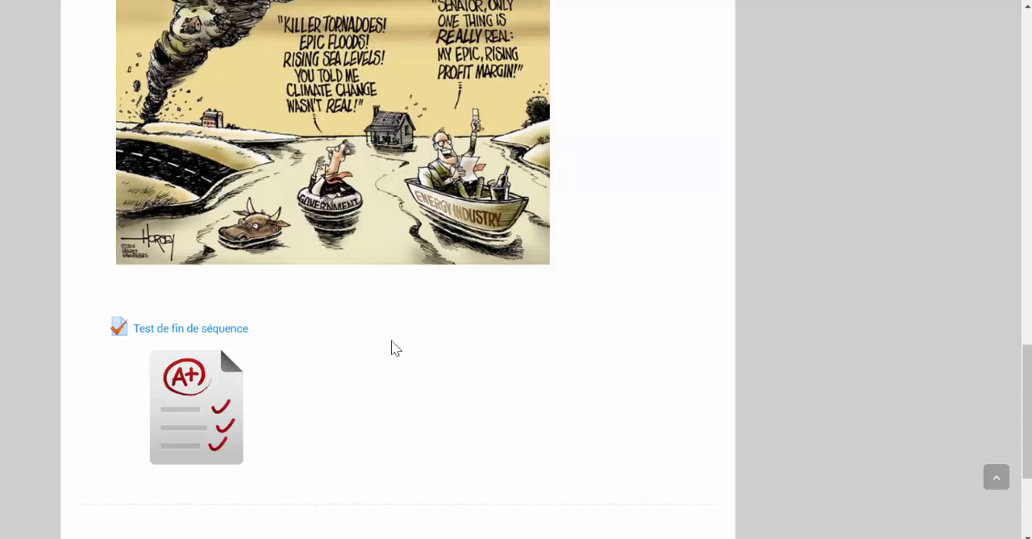
- Turn on editing mode for the FORMATION MEEF ANGLAIS course
left_click(1026, 206)
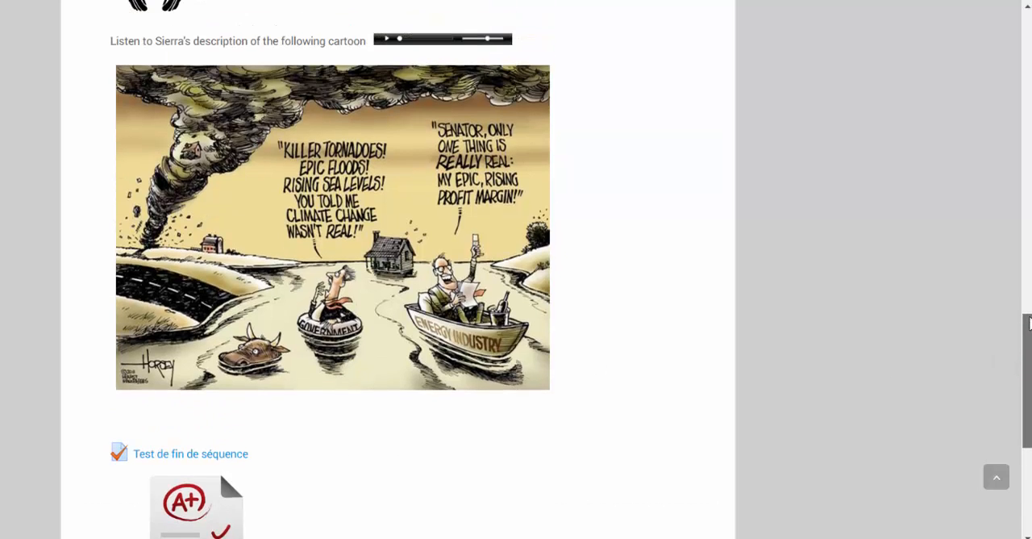
mouse_move(1024, 200)
left_mouse_down()
mouse_move(1008, 91)
mouse_move(1022, 26)
left_mouse_up()
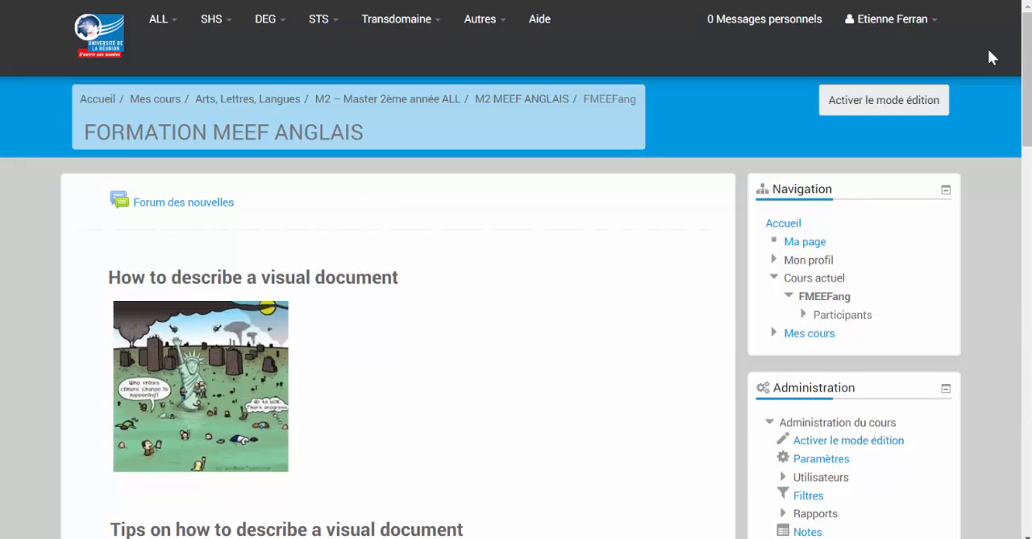
left_click(885, 100)
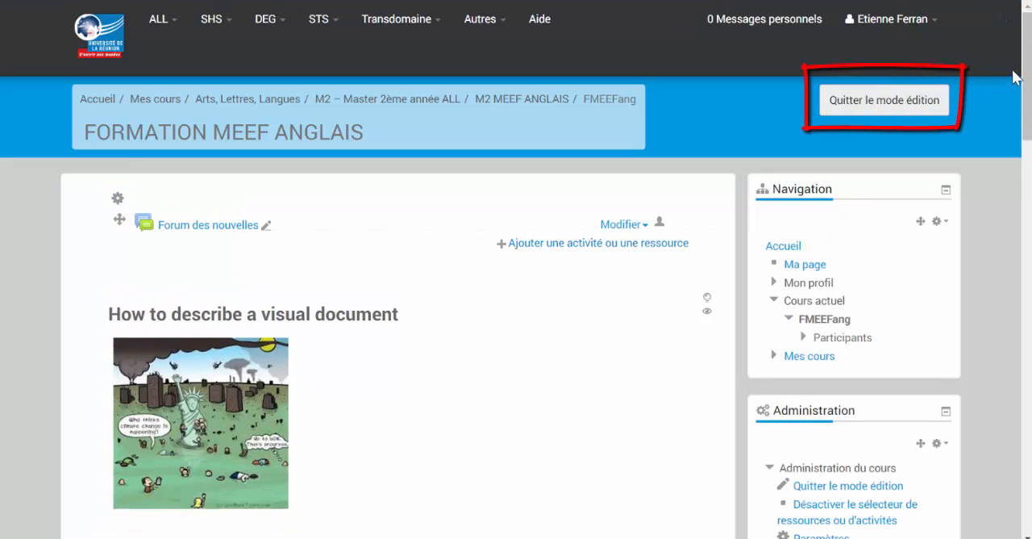
- Open the settings of the "Test de fin de séquence" quiz and go to its question editing page
left_click_drag(1028, 66, 967, 429)
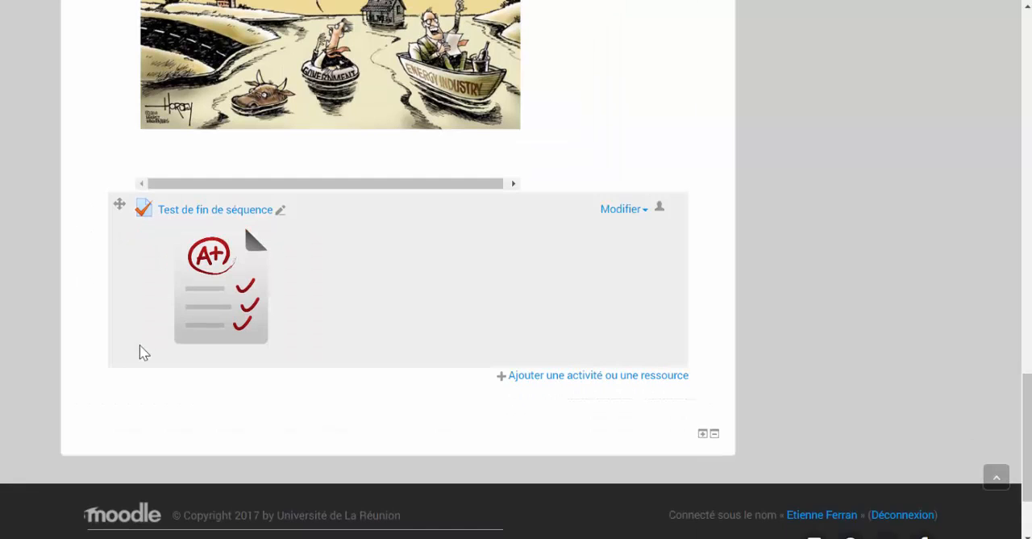
left_click(626, 213)
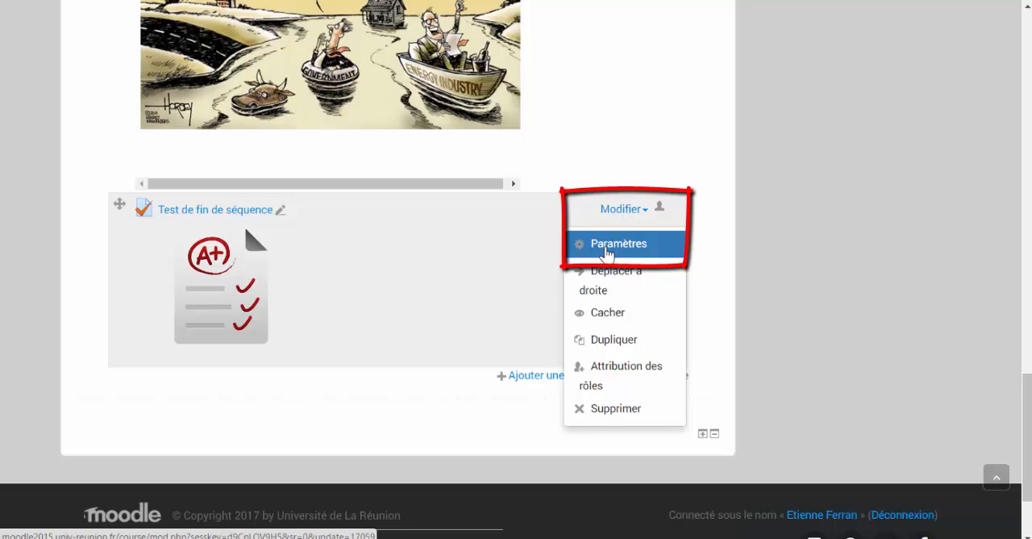
left_click(606, 251)
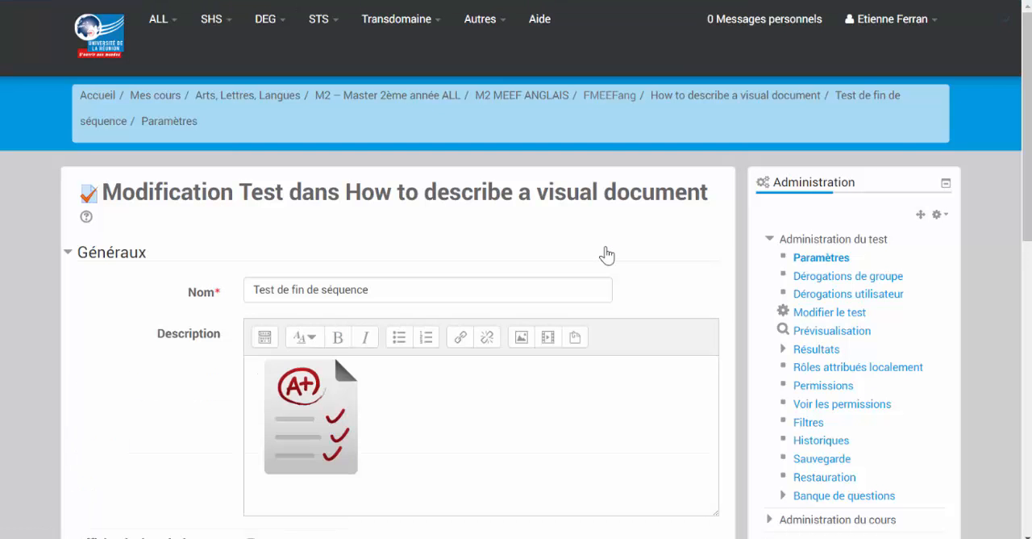
scroll(607, 255, "down", 3)
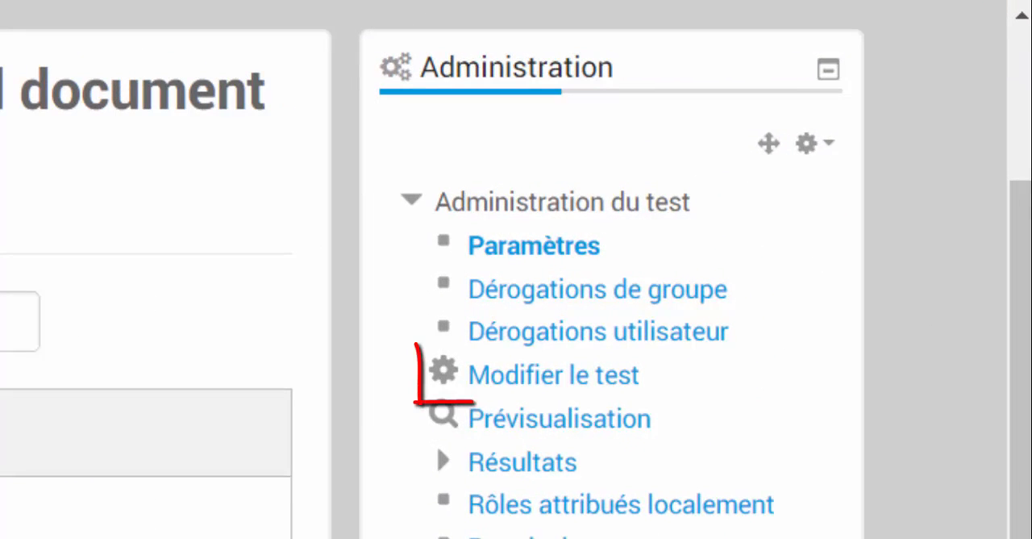
left_click(528, 378)
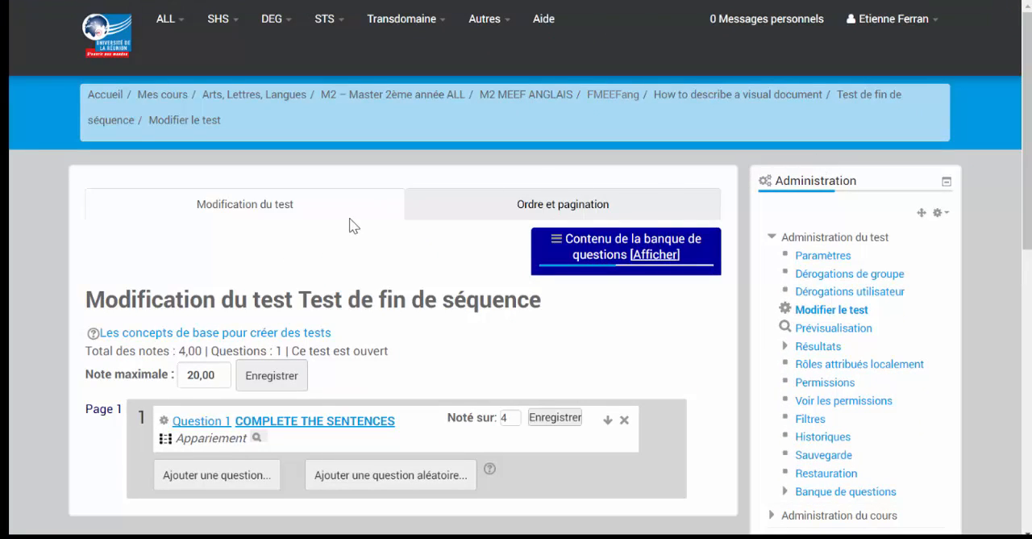
- Add a question of type "Appariement par glisser-déposer" to the test
scroll(353, 226, "down", 2)
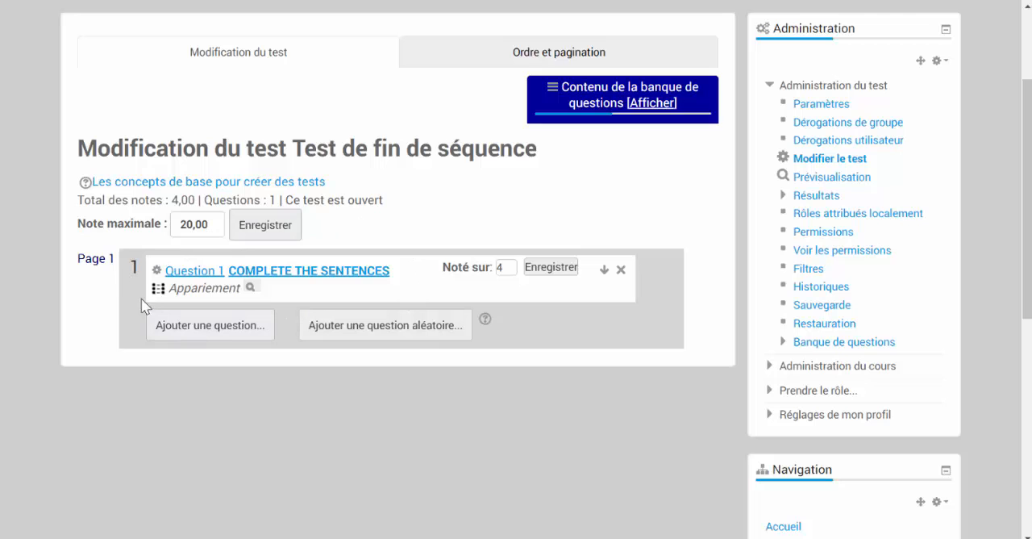
left_click(205, 331)
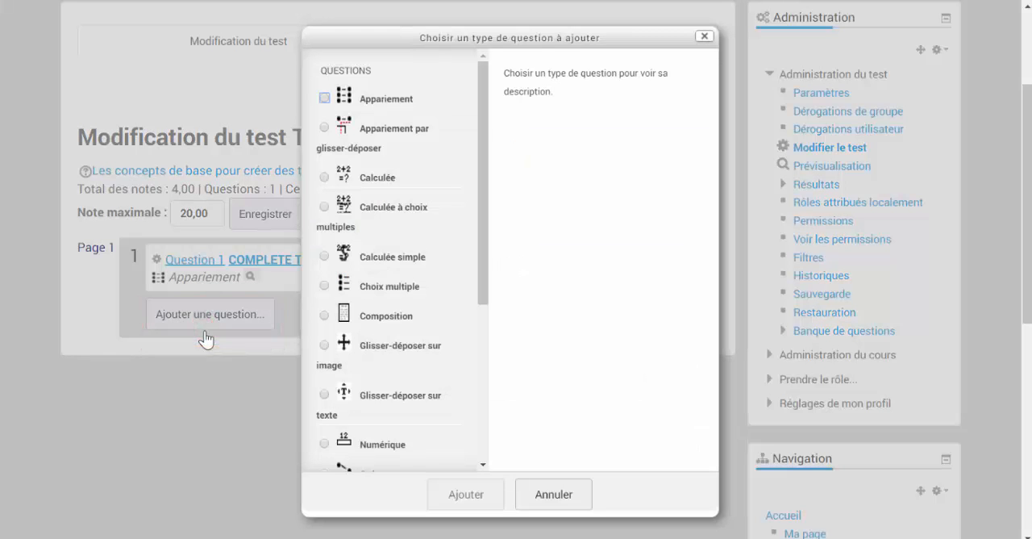
left_click(333, 145)
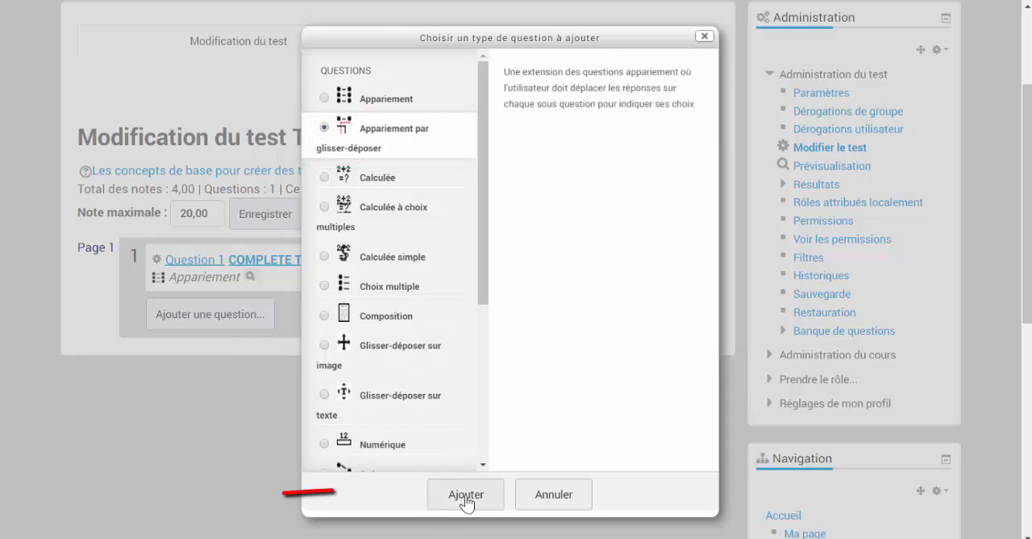
left_click(466, 495)
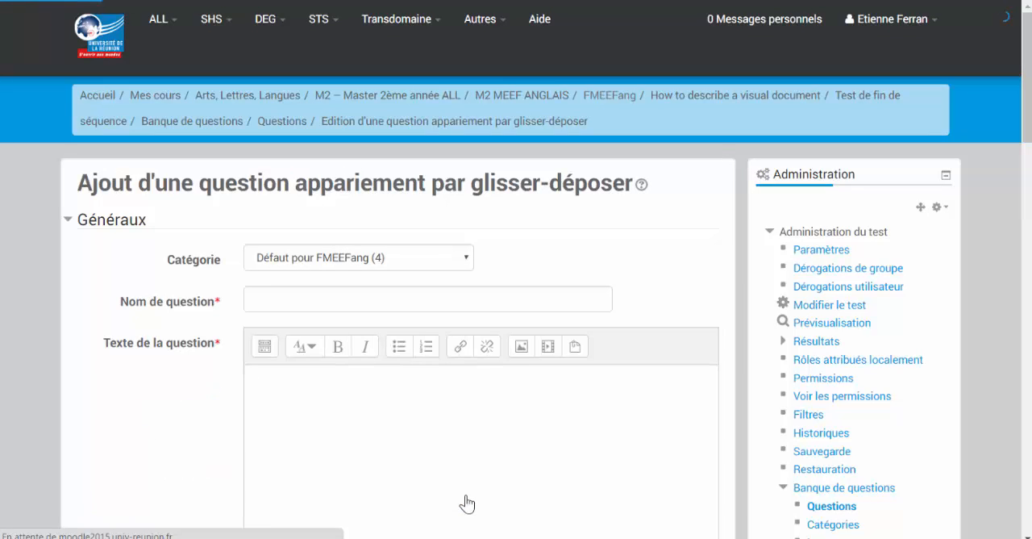
- Name the question "Question 2" and enter "Match the different propositions with the right picture." in bold as its text
left_click(330, 300)
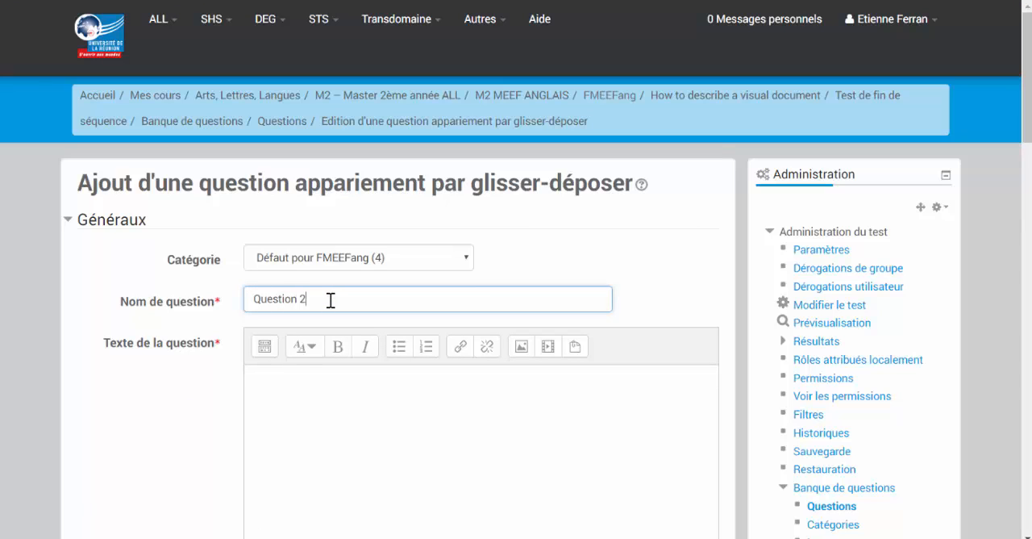
left_click(275, 385)
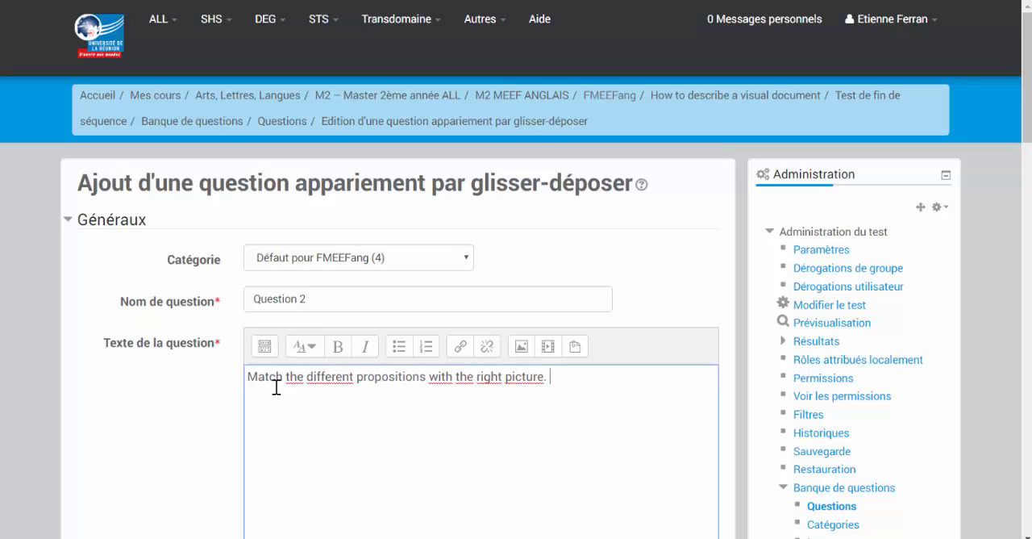
scroll(275, 387, "down", 2)
triple_click(555, 221)
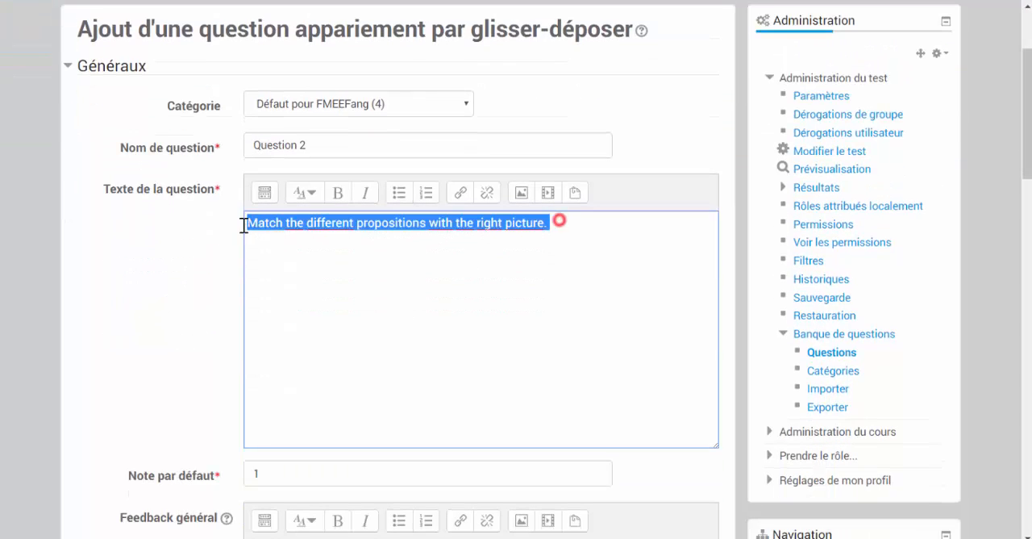
left_click(342, 199)
- Enter "In the middle." as the text of Question 1 in the Réponses section
scroll(327, 276, "down", 5)
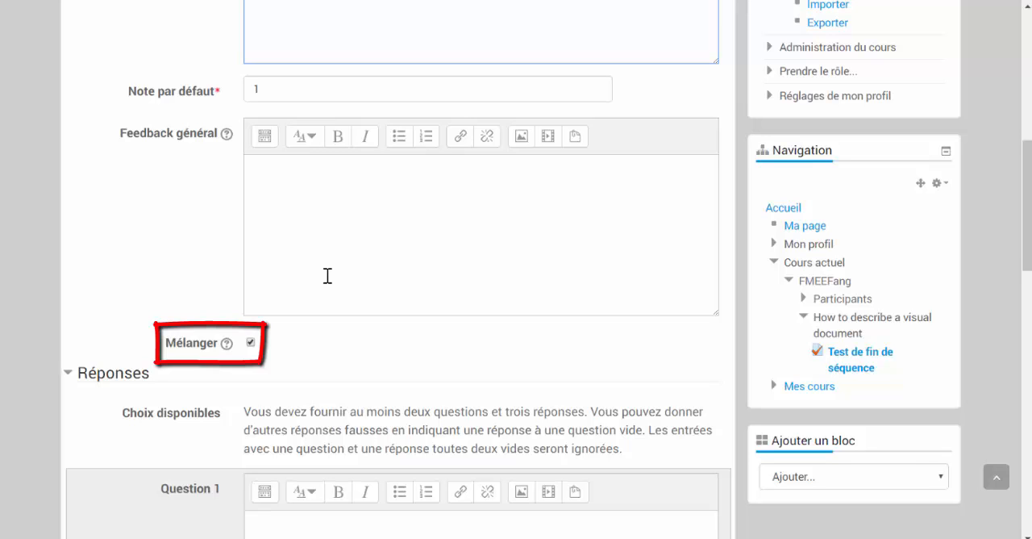
scroll(328, 276, "down", 1)
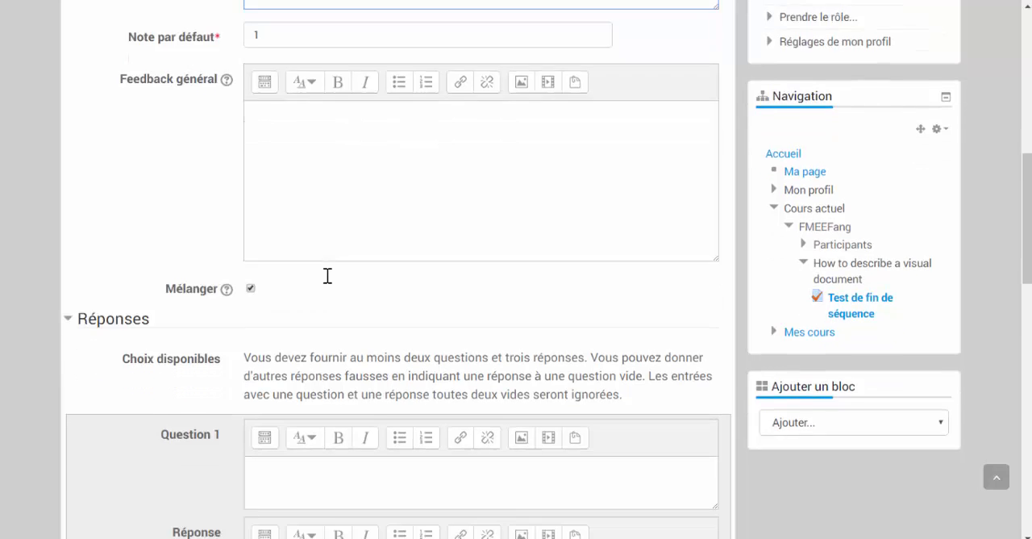
scroll(327, 276, "down", 5)
left_click(308, 216)
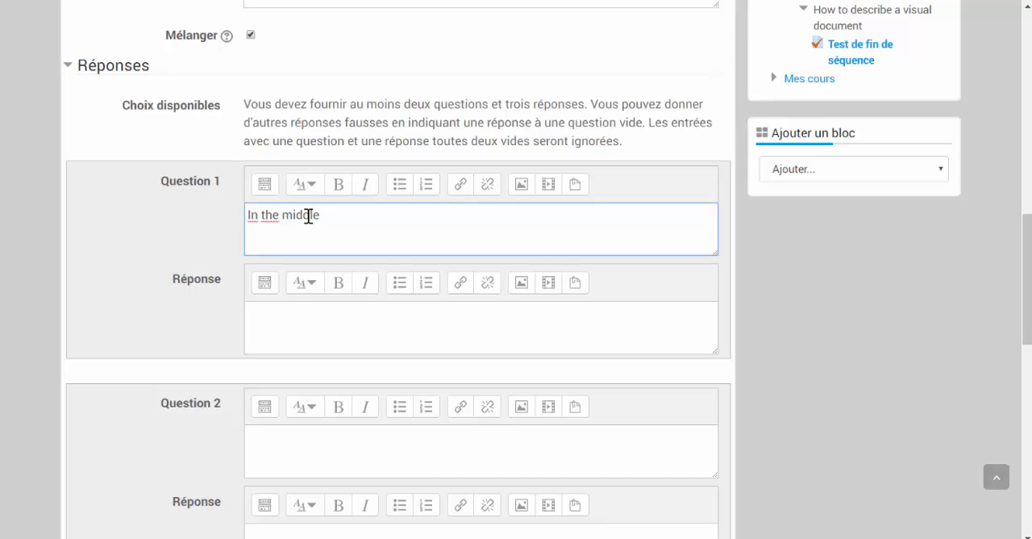
- Upload Image2 as the answer to Question 1, marking the image description as not necessary
left_click(286, 324)
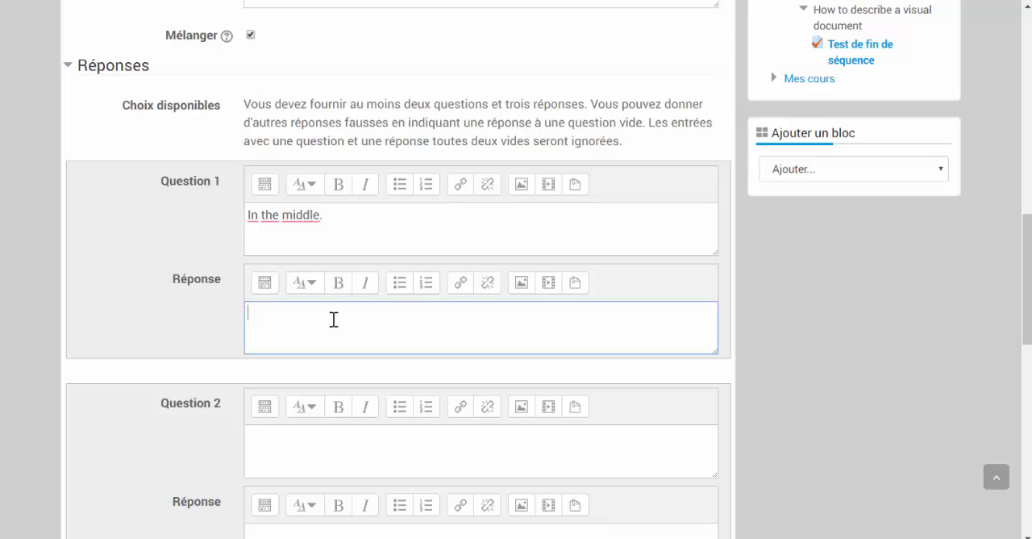
left_click(520, 290)
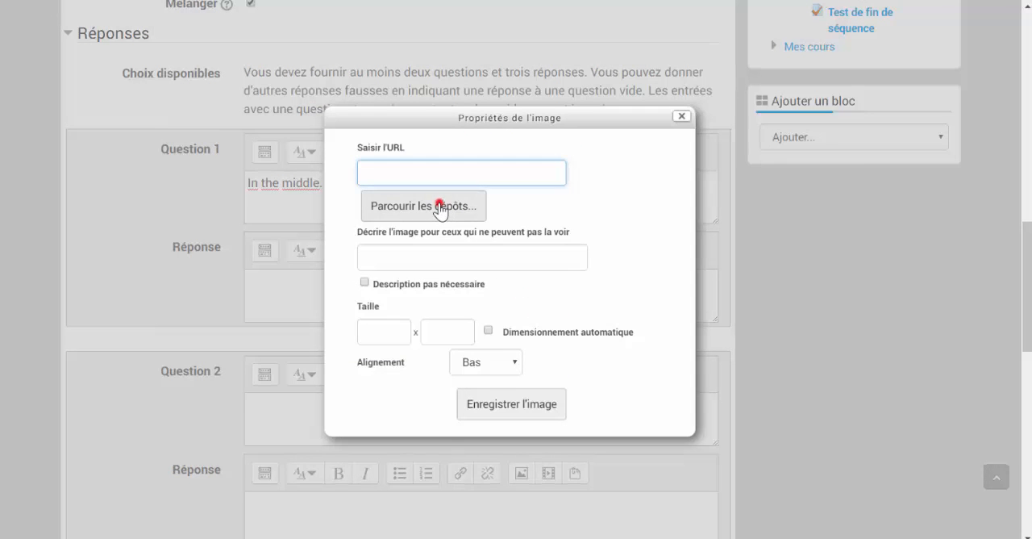
left_click(440, 209)
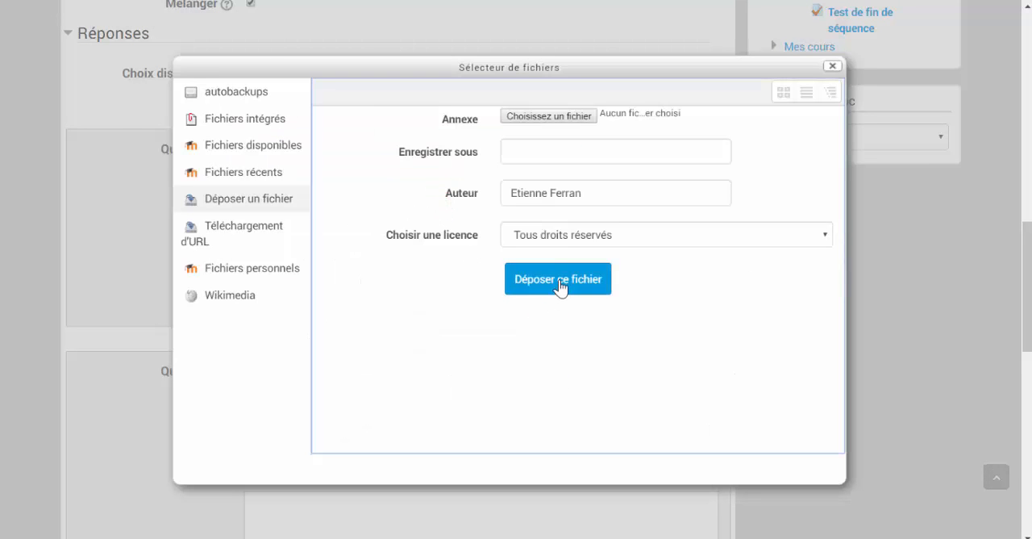
left_click(555, 117)
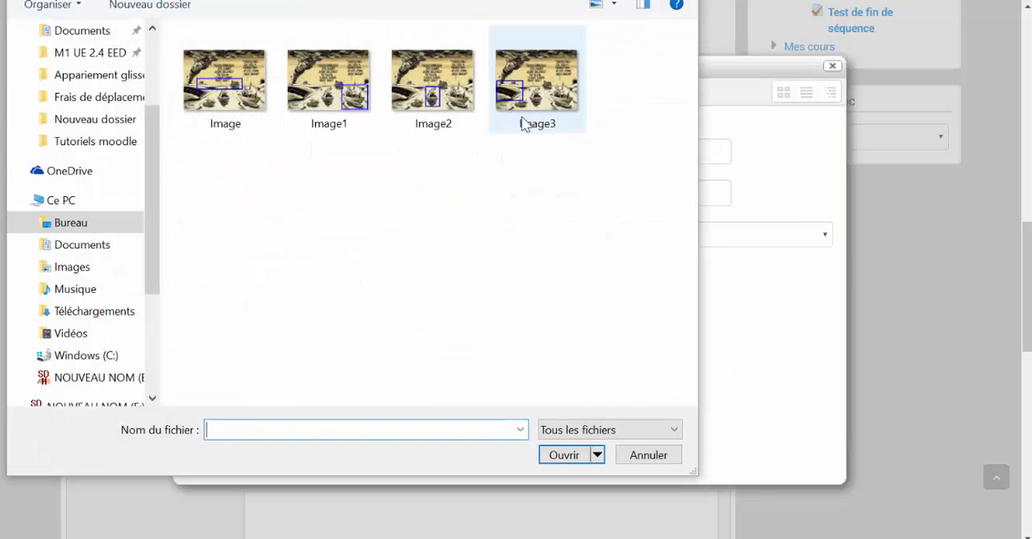
left_click(440, 92)
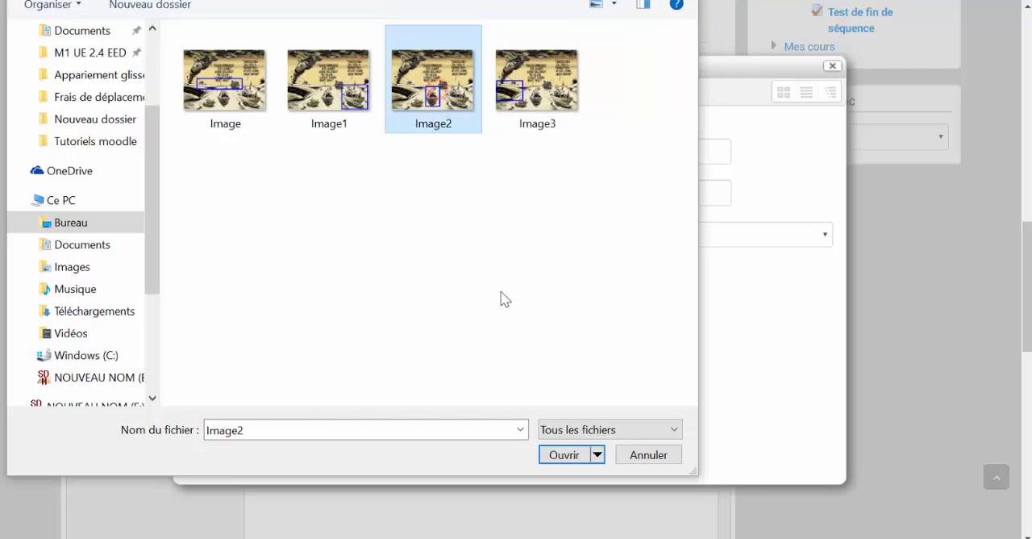
left_click(565, 454)
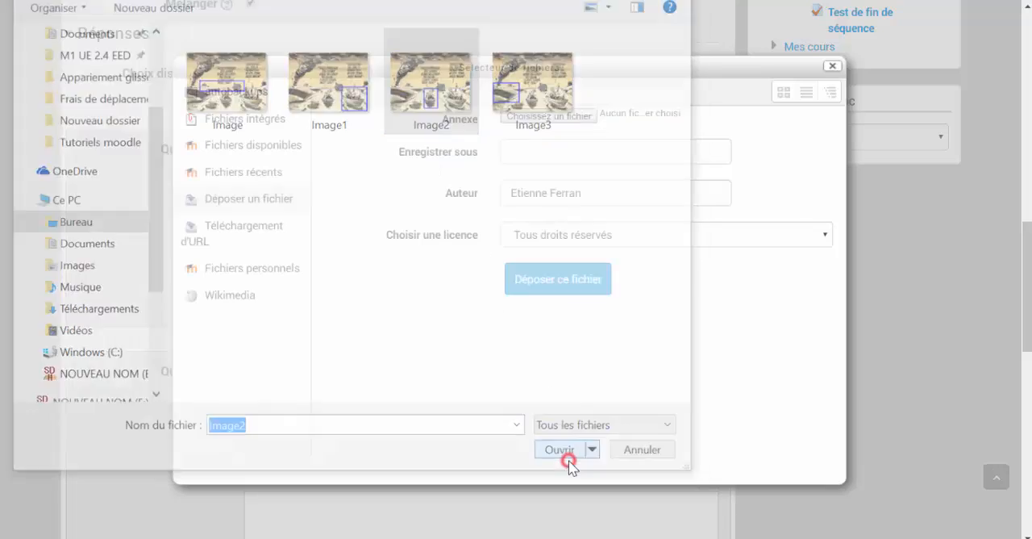
left_click(542, 289)
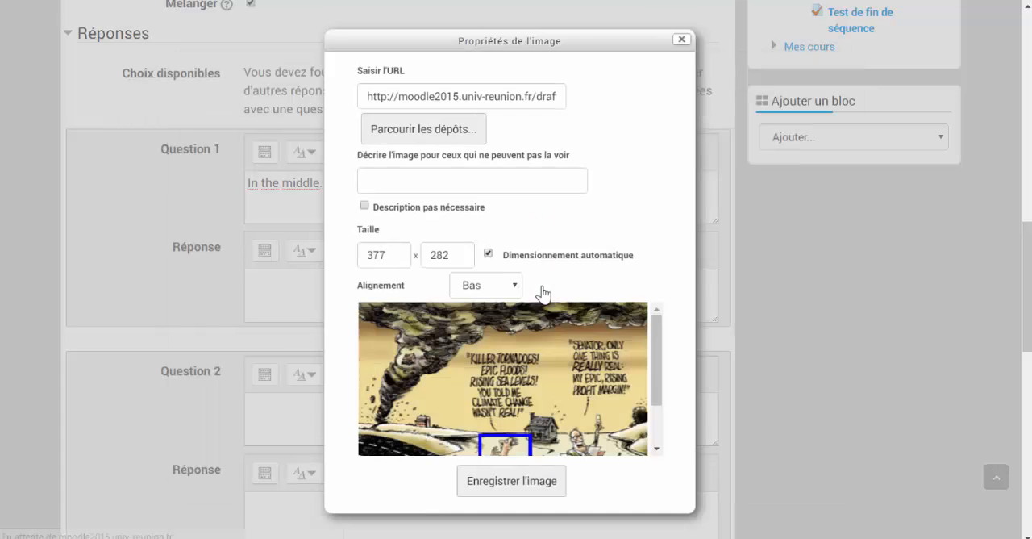
left_click(367, 211)
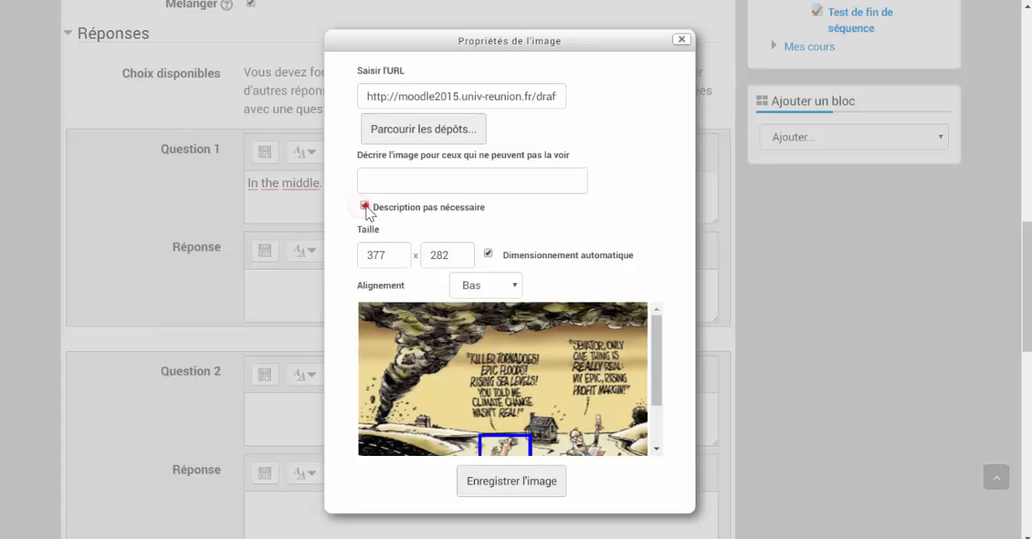
left_click(503, 487)
- Enter "On the left." as Question 2 and upload Image3 as its answer, with no image description necessary
left_click(315, 408)
type("On the left.")
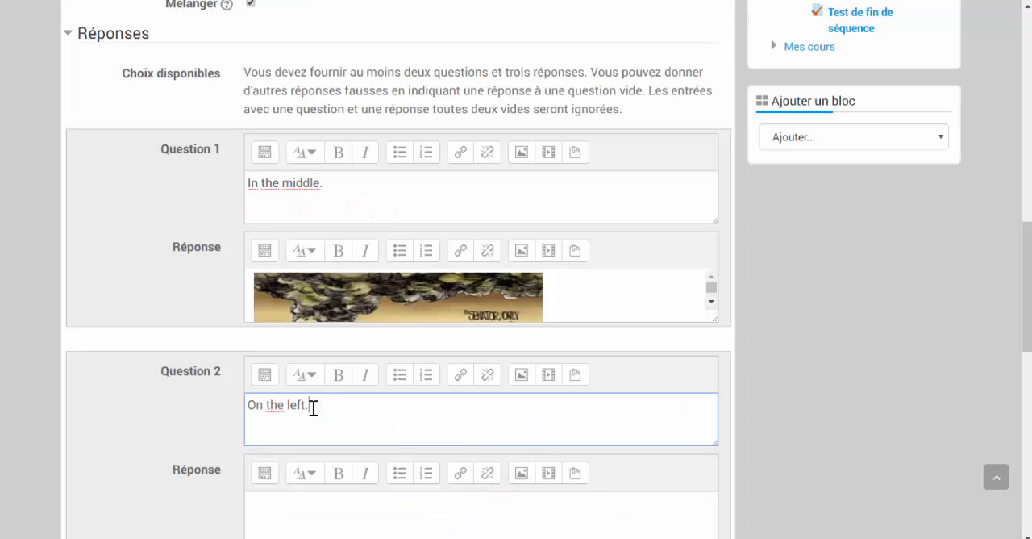
scroll(763, 385, "down", 3)
left_click(763, 386)
left_click(517, 244)
left_click(431, 212)
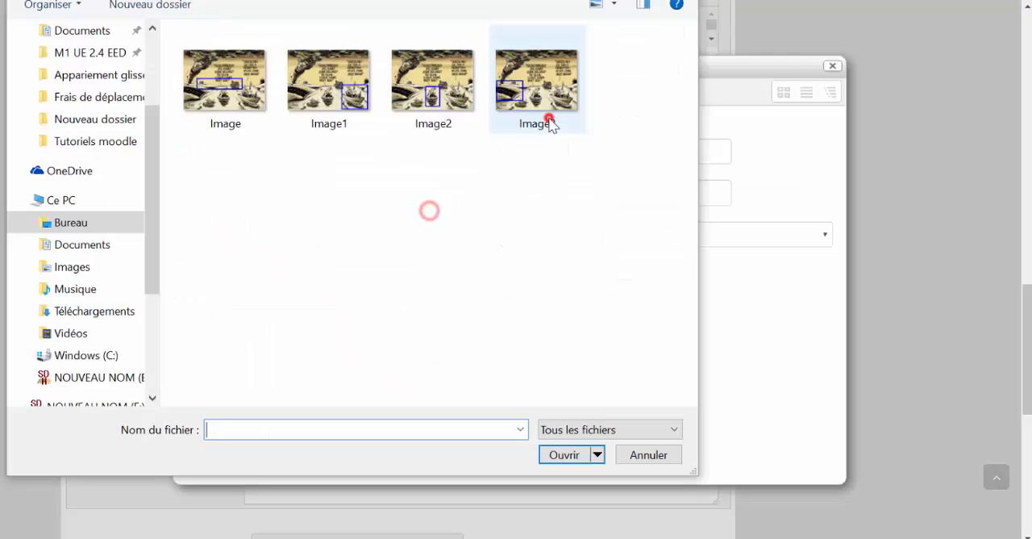
left_click(549, 120)
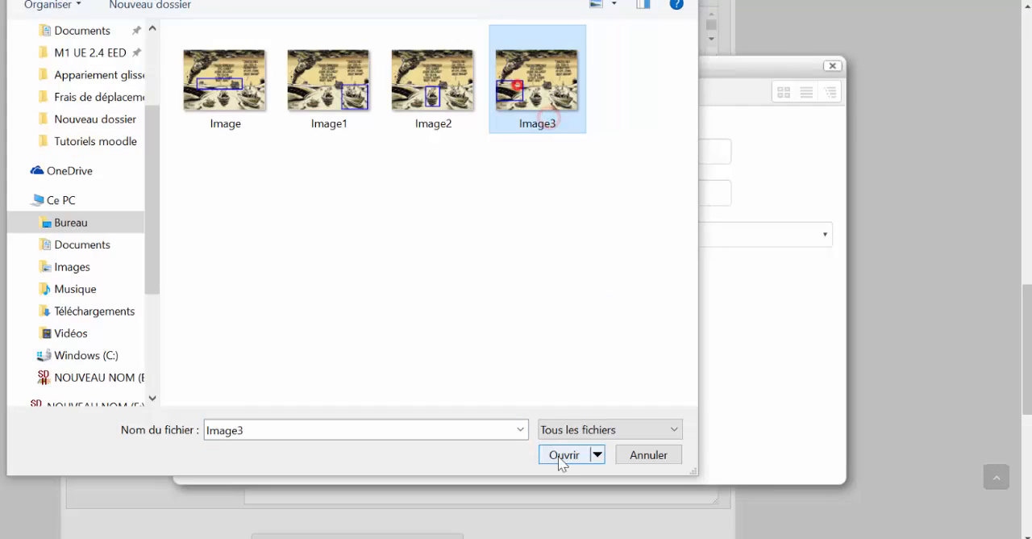
left_click(559, 458)
left_click(556, 289)
left_click(364, 267)
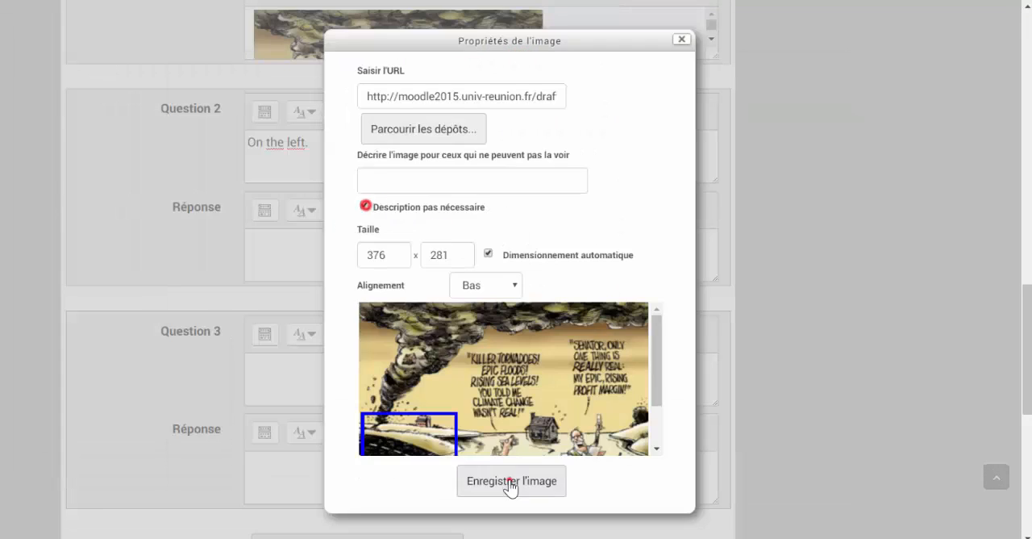
left_click(510, 484)
- Enter "In the bottom right corner." as the text of Question 3
left_click(377, 377)
type("In the bottom right corner")
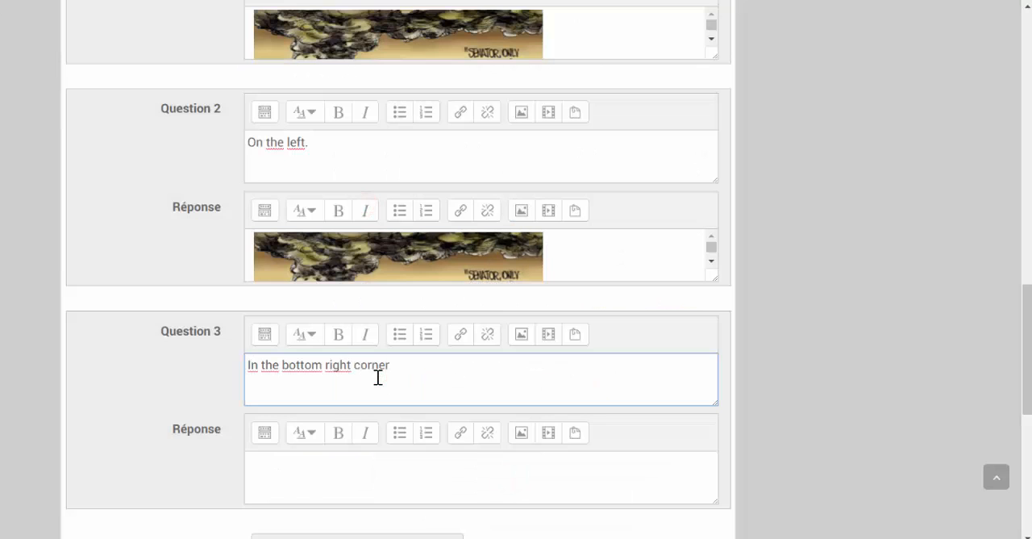
type(".")
- Upload Image1 as the answer to Question 3 and save the image into the answer
left_click(378, 466)
left_click(521, 433)
left_click(422, 205)
left_click(538, 274)
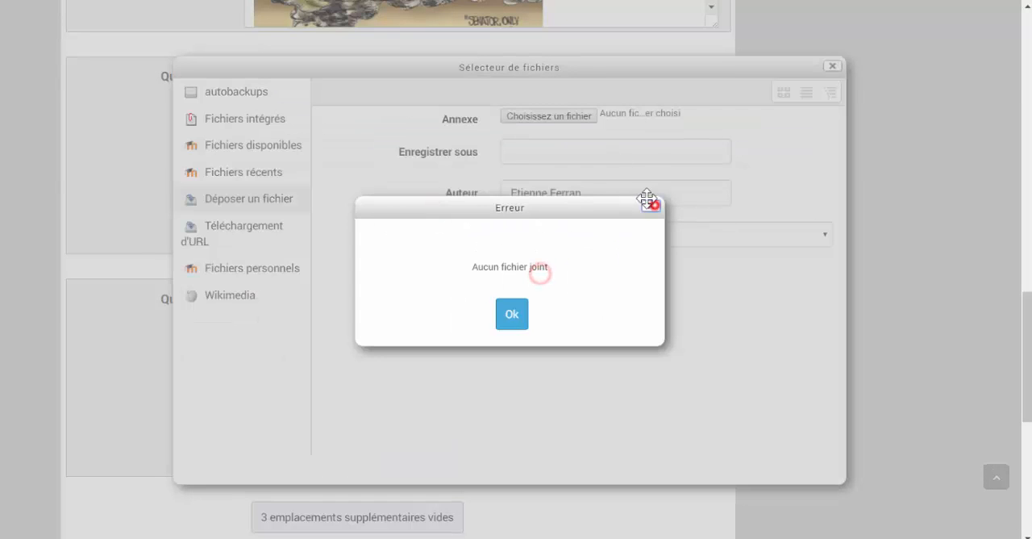
left_click(650, 205)
left_click(334, 79)
left_click(557, 453)
left_click(543, 282)
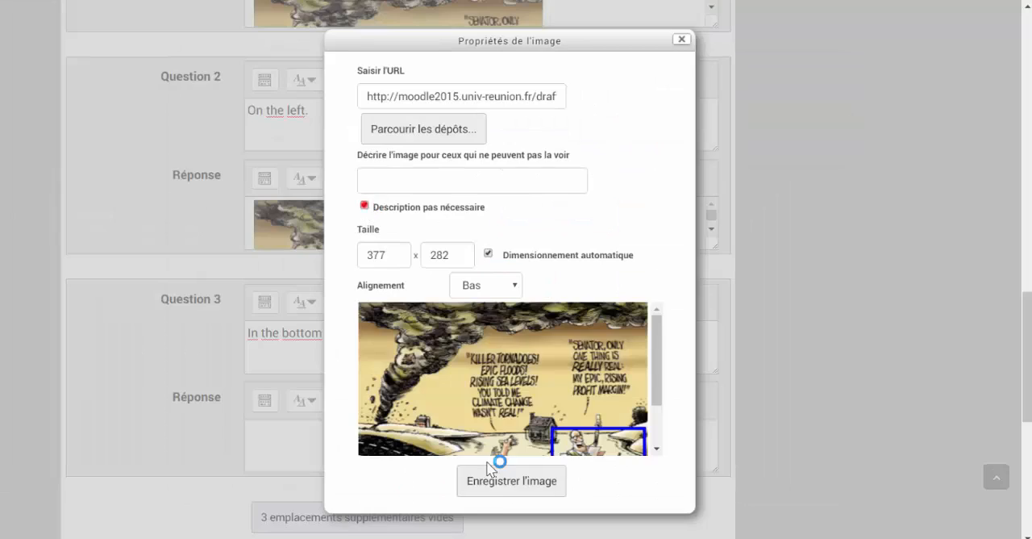
left_click(495, 467)
- Add three extra blank question and answer slots to the matching question
scroll(505, 491, "down", 3)
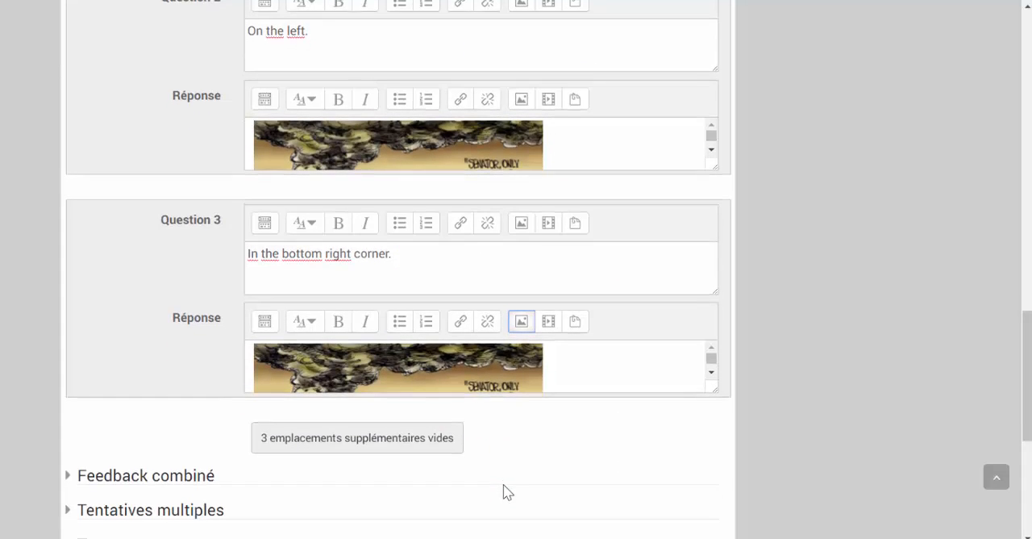
scroll(504, 491, "down", 3)
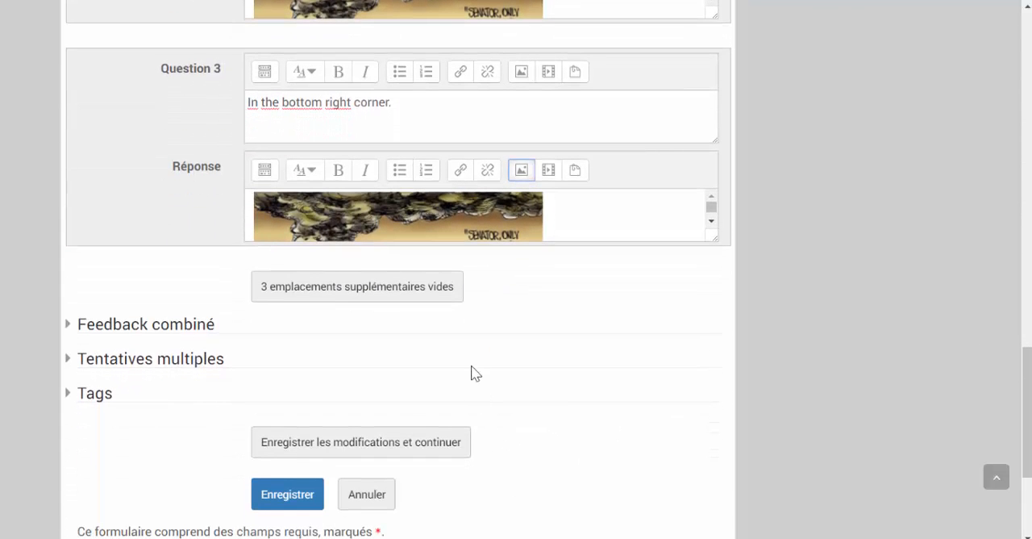
left_click(359, 289)
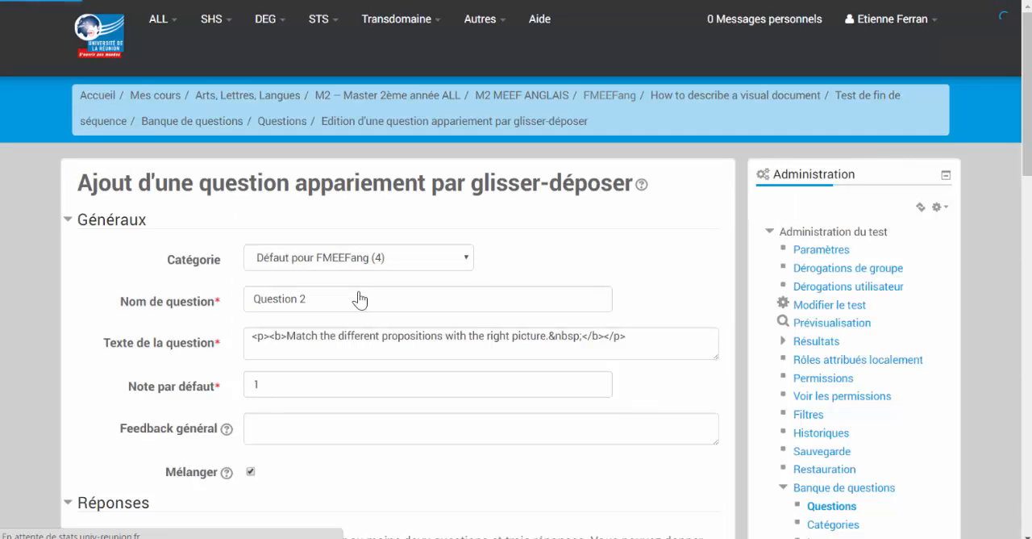
- Enter "In the background." as the text of Question 4
scroll(359, 298, "down", 5)
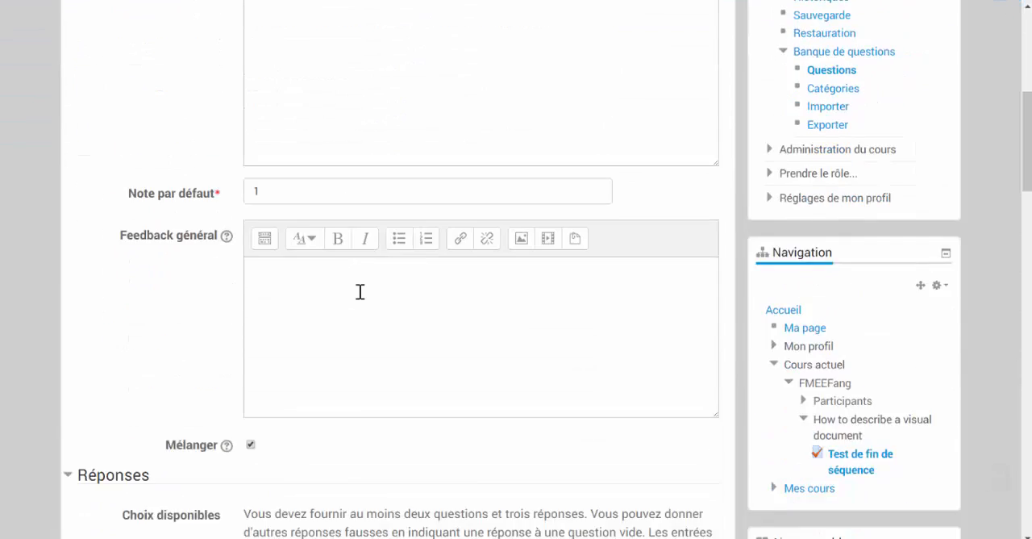
scroll(360, 291, "down", 8)
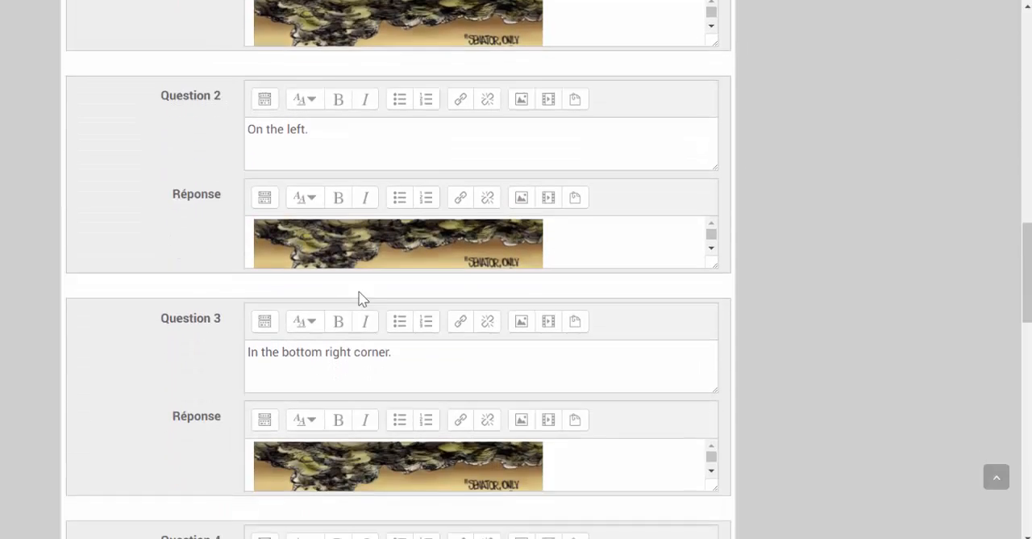
scroll(359, 298, "down", 2)
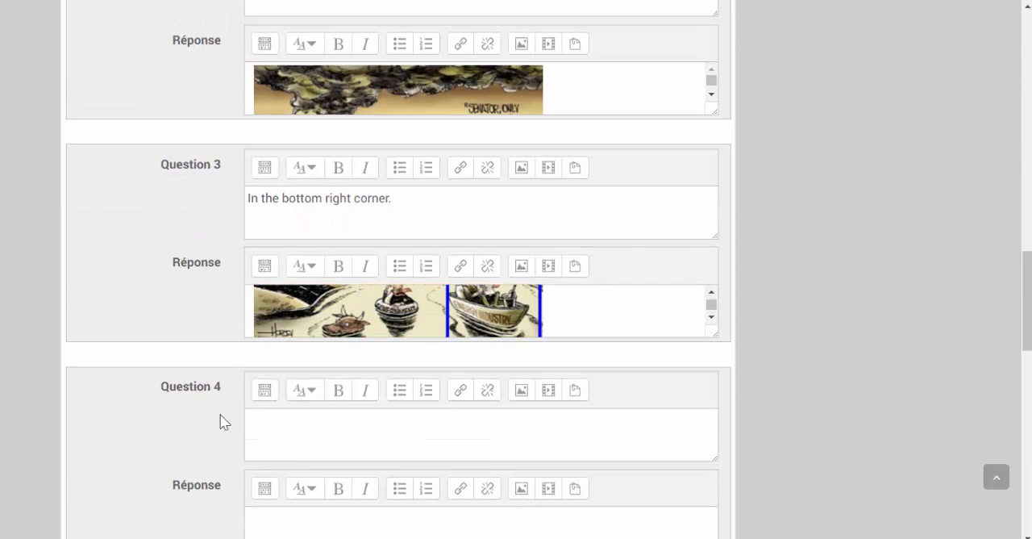
scroll(225, 421, "down", 2)
left_click(271, 271)
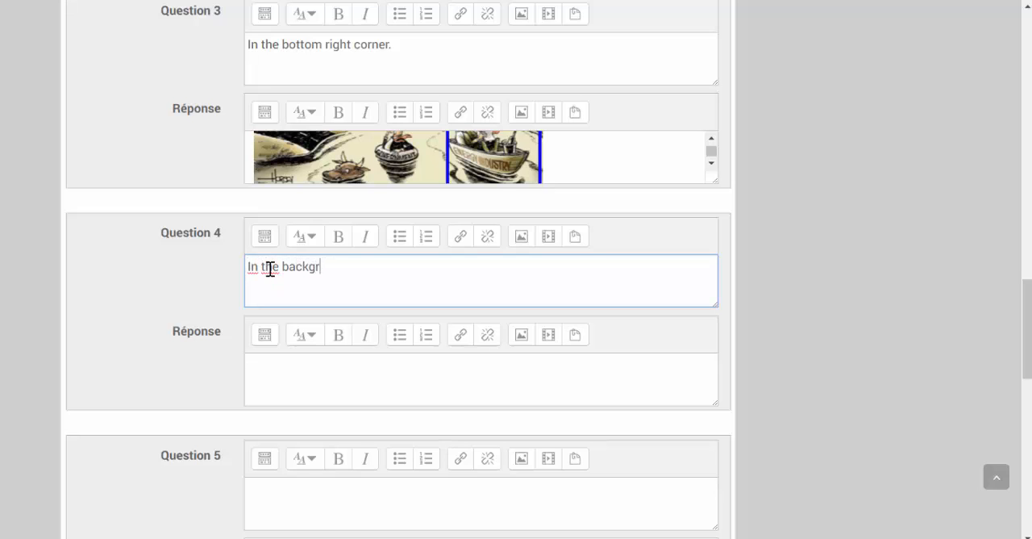
- Upload Image.png as the answer to Question 4 and save the image into the answer
left_click(274, 364)
left_click(523, 337)
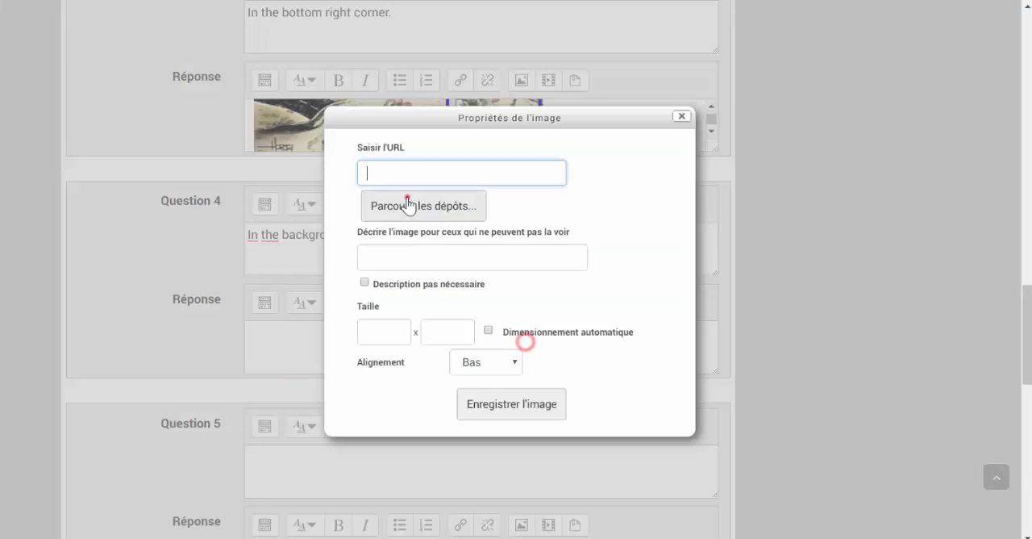
left_click(407, 198)
left_click(529, 113)
left_click(224, 84)
left_click(570, 456)
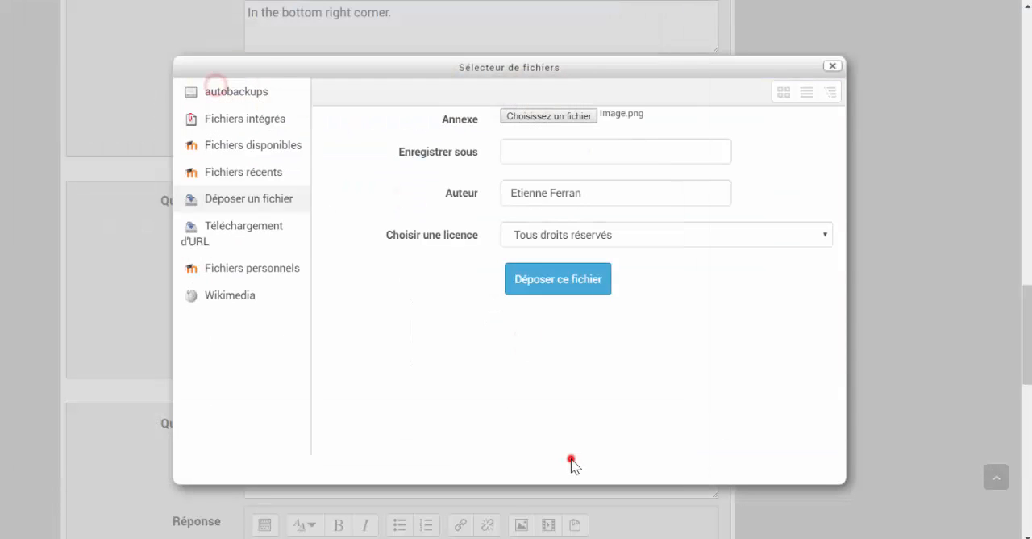
left_click(540, 278)
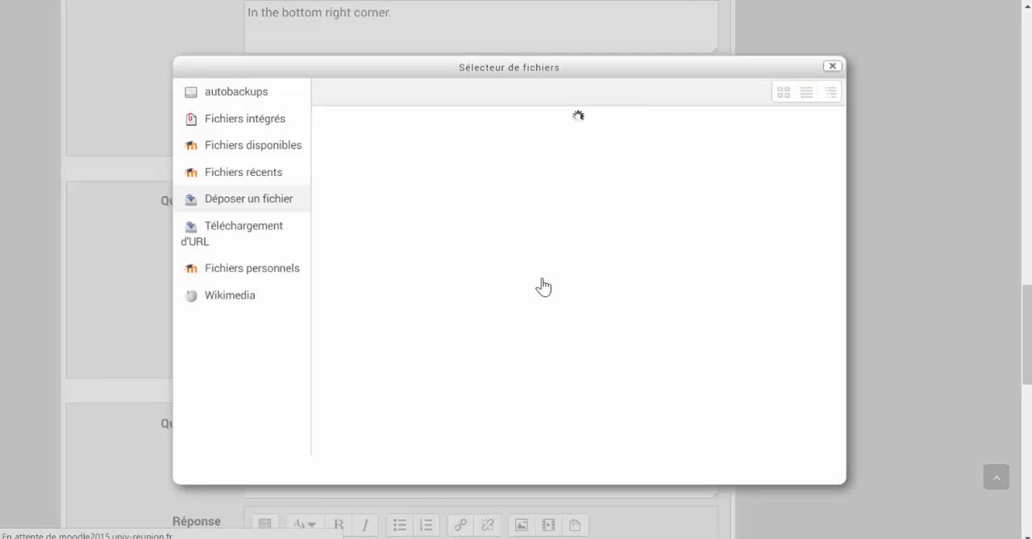
left_click(382, 207)
left_click(496, 479)
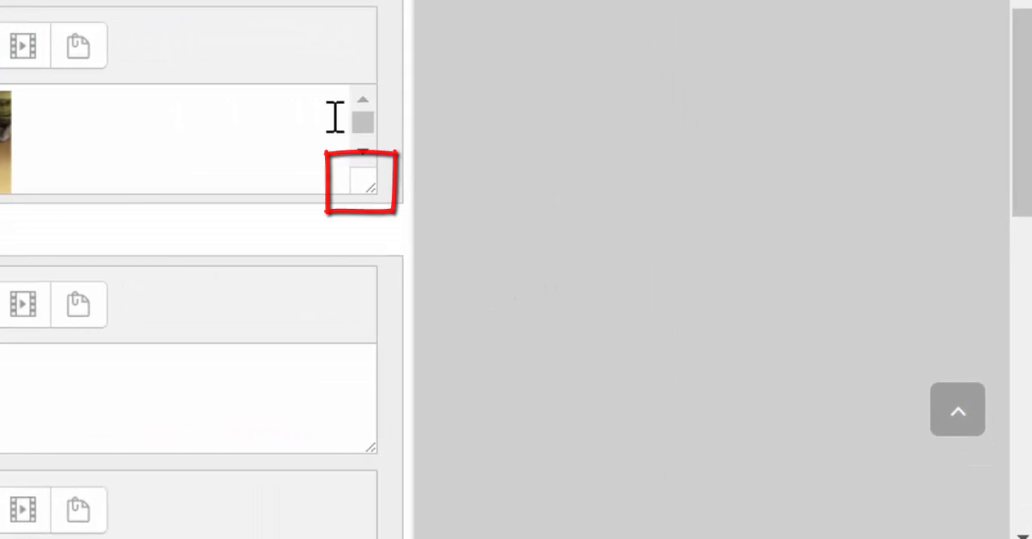
- Enlarge the Question 4 answer box and check the whole inserted picture
left_click_drag(362, 192, 410, 231)
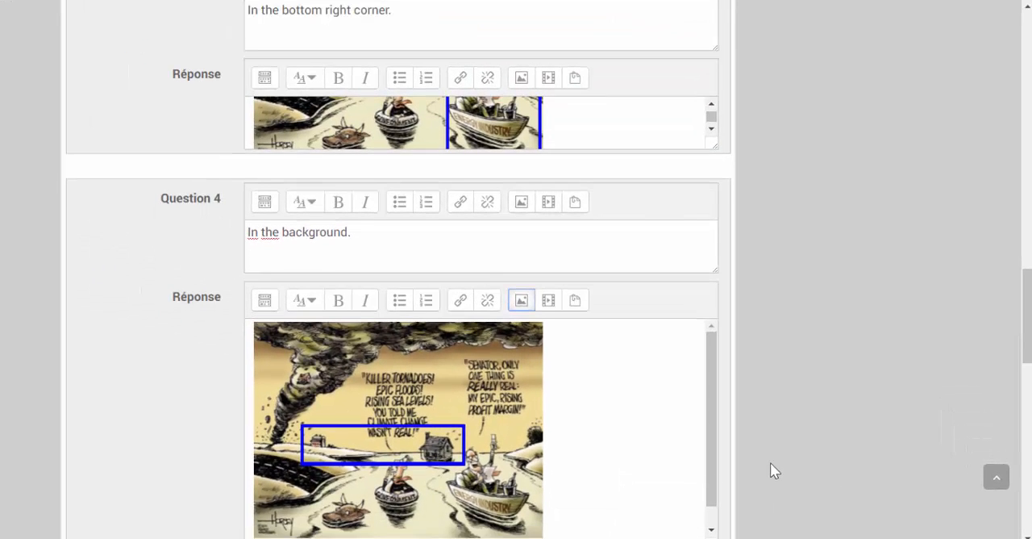
scroll(758, 436, "down", 2)
left_click(709, 317)
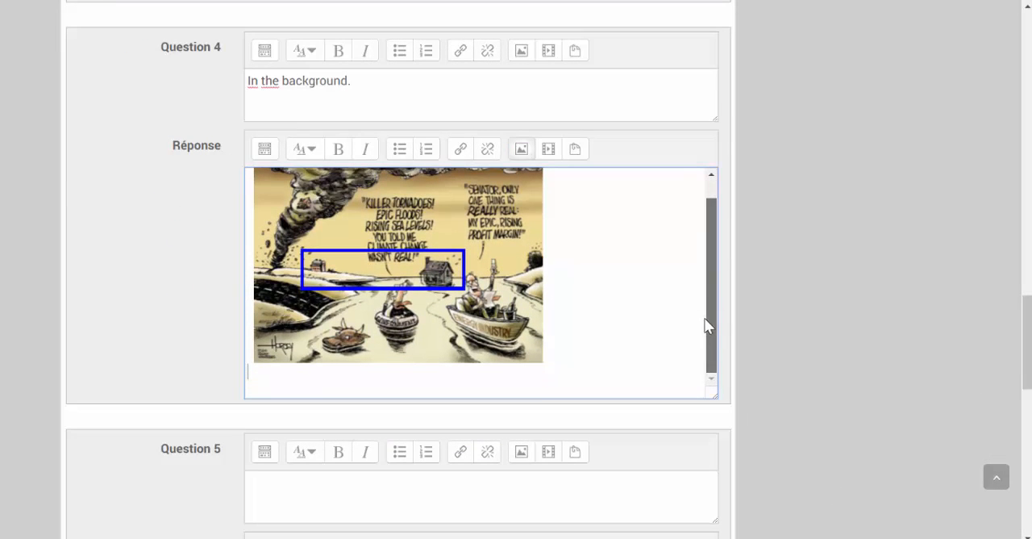
- Save the drag-and-drop matching question into the quiz
scroll(788, 336, "down", 2)
scroll(787, 336, "down", 8)
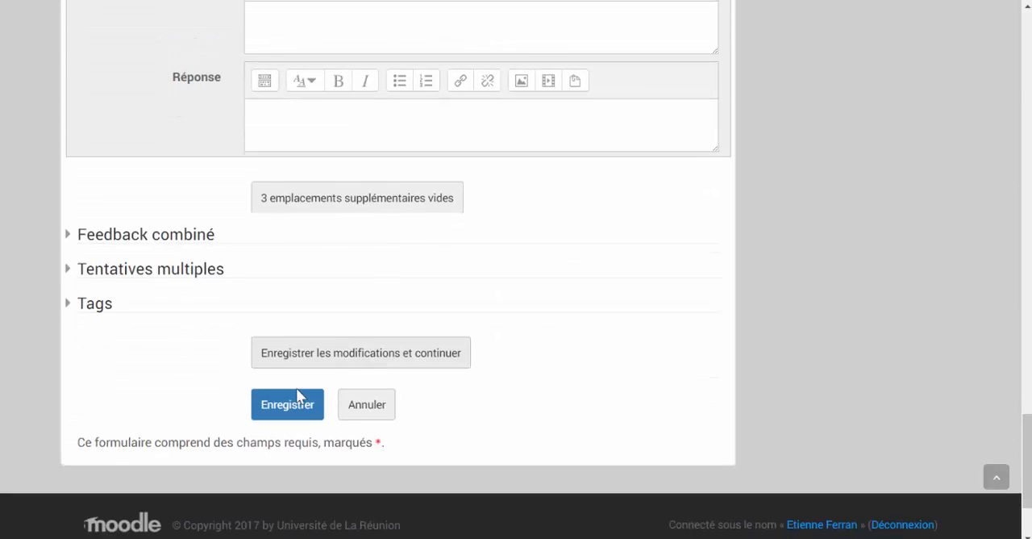
left_click(288, 406)
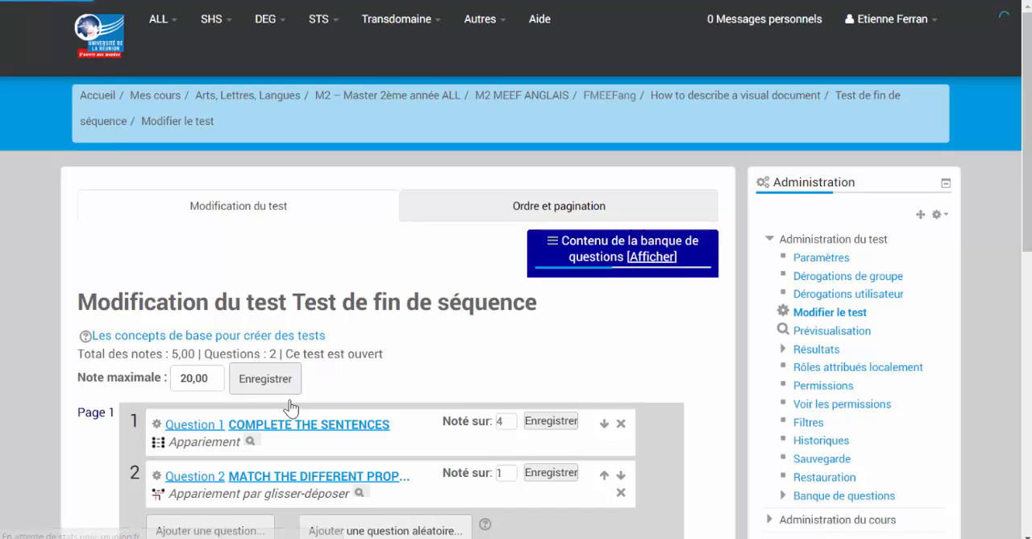
- Set the mark of Question 2 in the quiz to 4 and save it
scroll(294, 408, "down", 1)
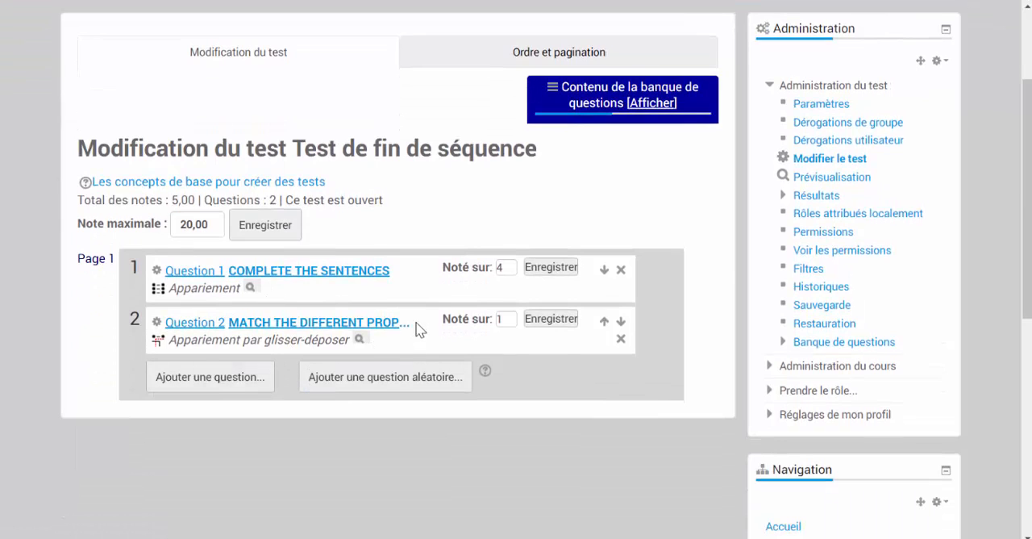
left_click(504, 320)
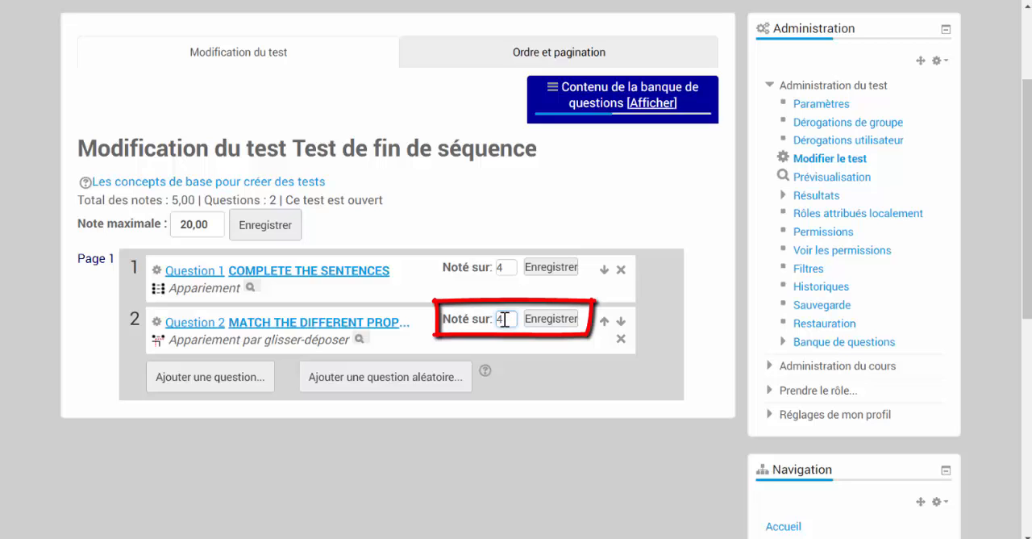
type("4")
left_click(550, 320)
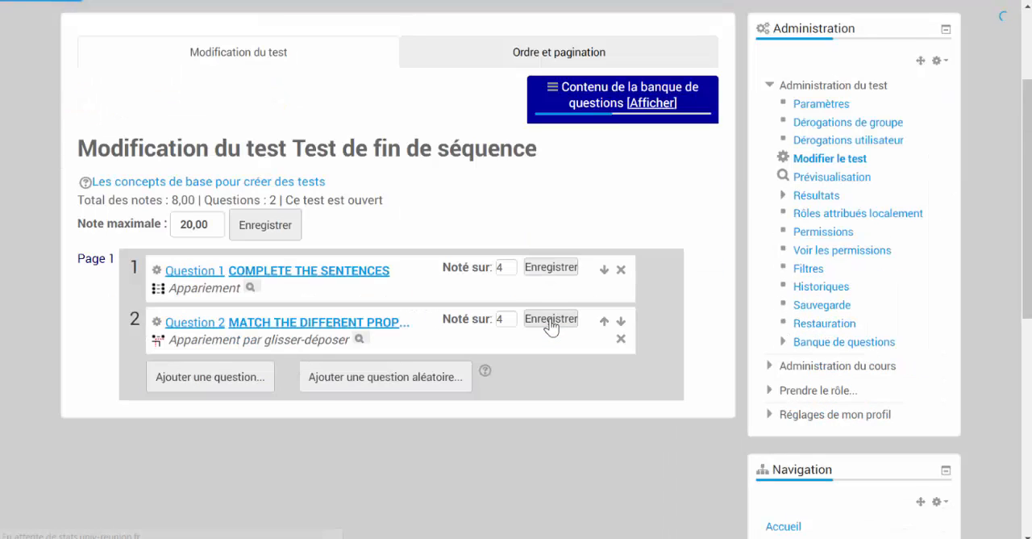
- Preview the drag-and-drop matching question and enlarge the preview window to show all four images
scroll(551, 326, "down", 1)
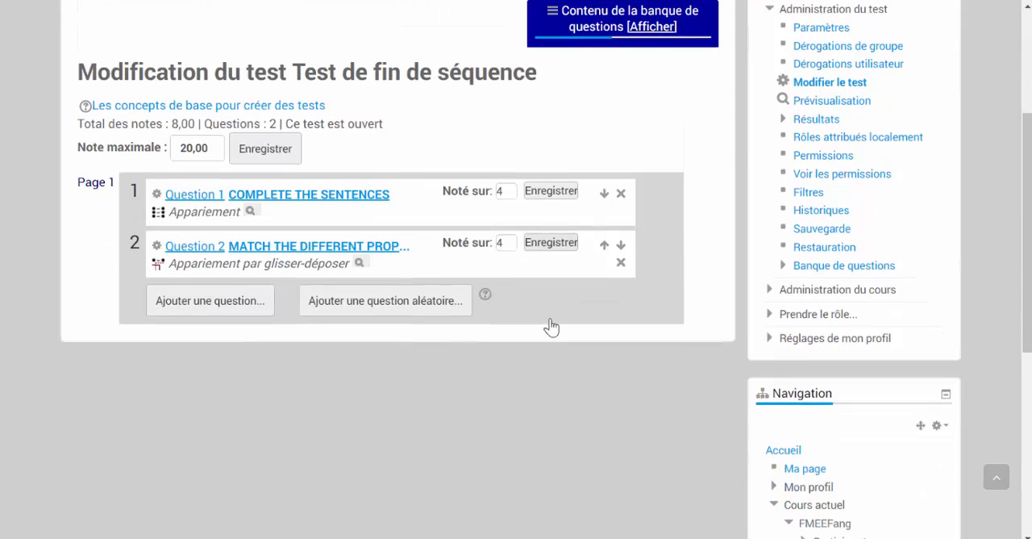
left_click(360, 263)
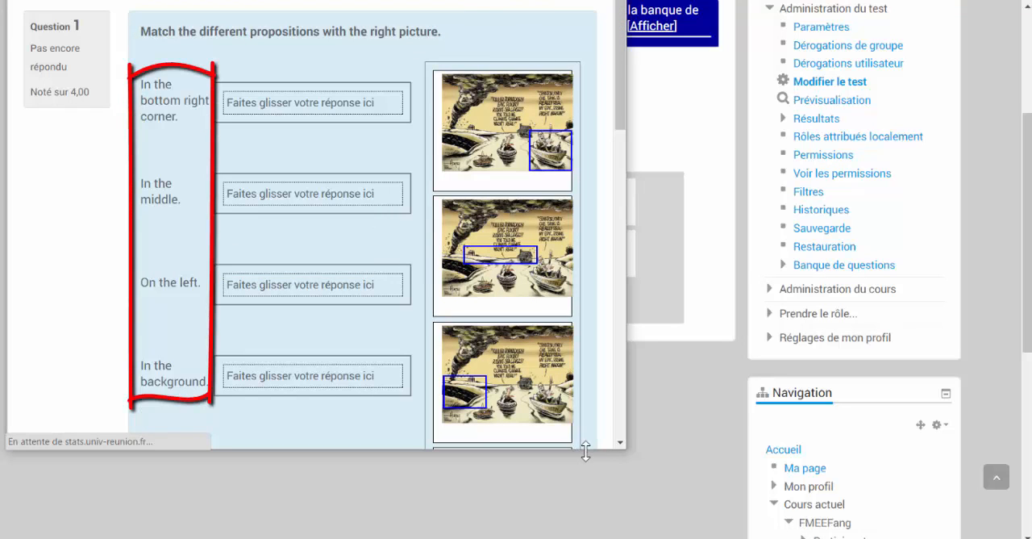
left_click_drag(586, 450, 586, 538)
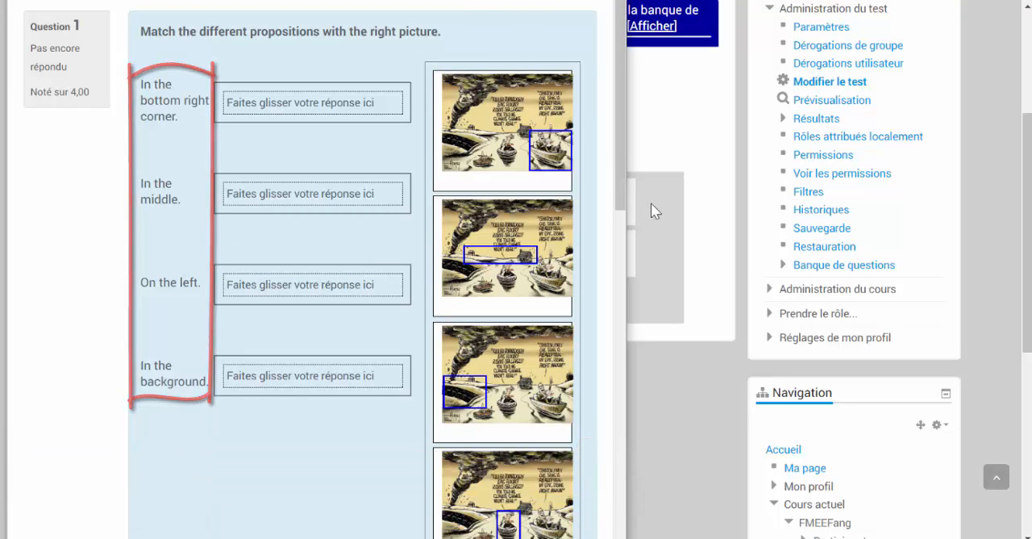
left_click_drag(622, 156, 619, 173)
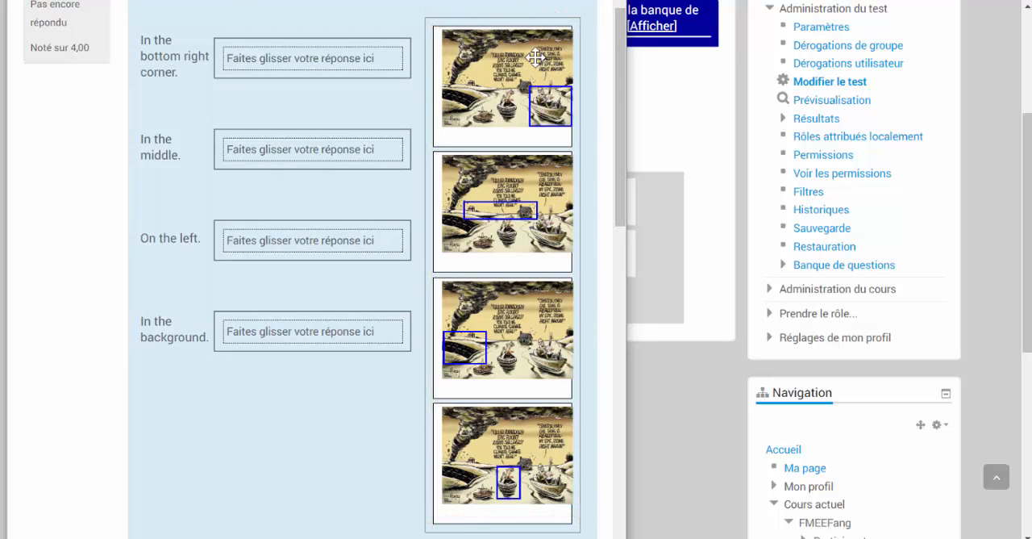
- Test the preview by matching all four location phrases with their corresponding images, and close the preview
left_click_drag(509, 73, 359, 57)
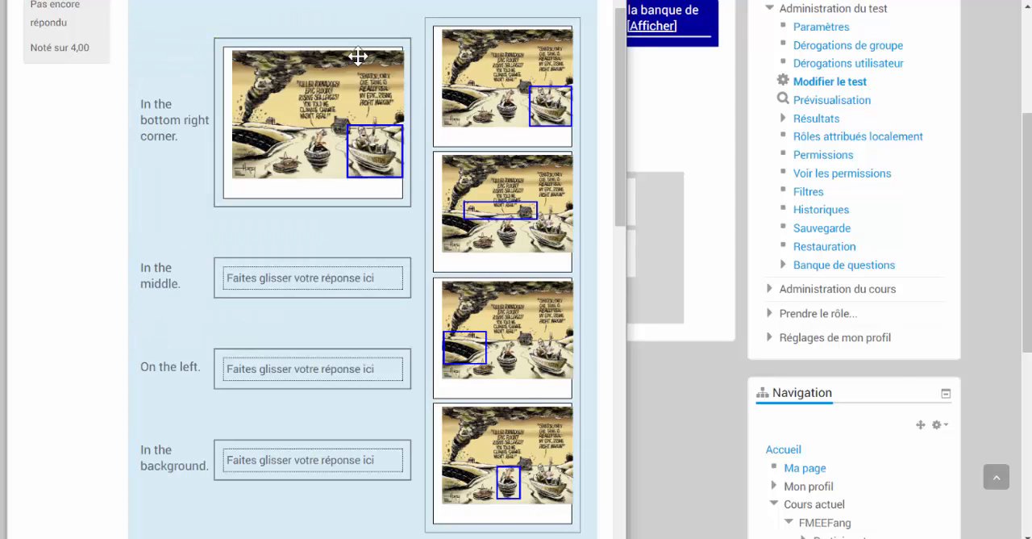
left_click_drag(506, 458, 330, 287)
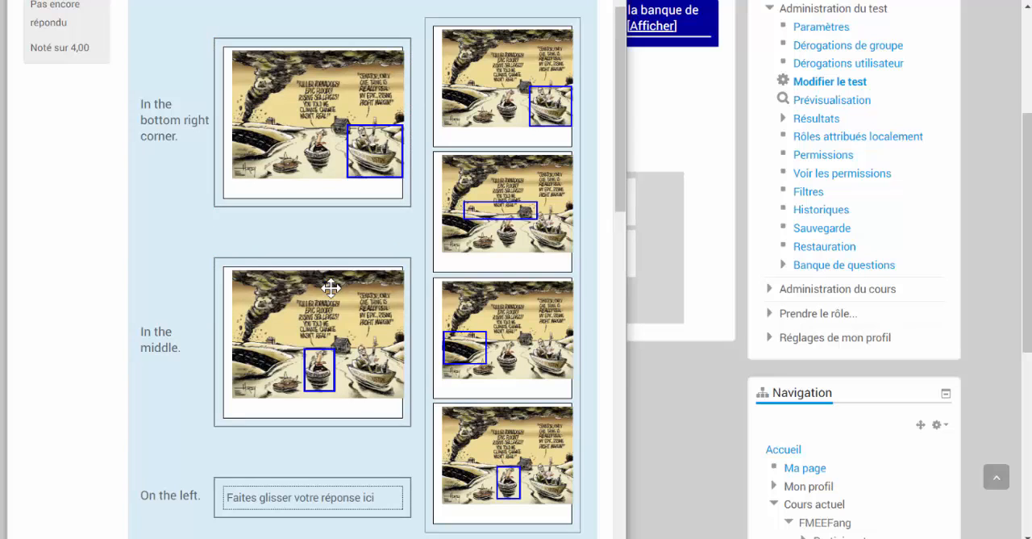
scroll(331, 288, "down", 1)
scroll(339, 294, "down", 1)
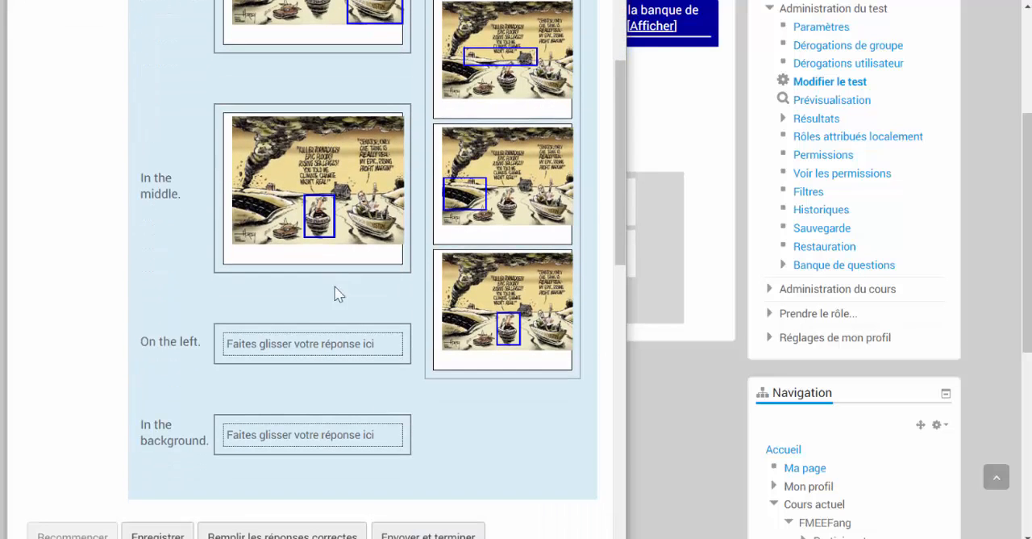
left_click_drag(468, 188, 302, 331)
scroll(473, 91, "down", 1)
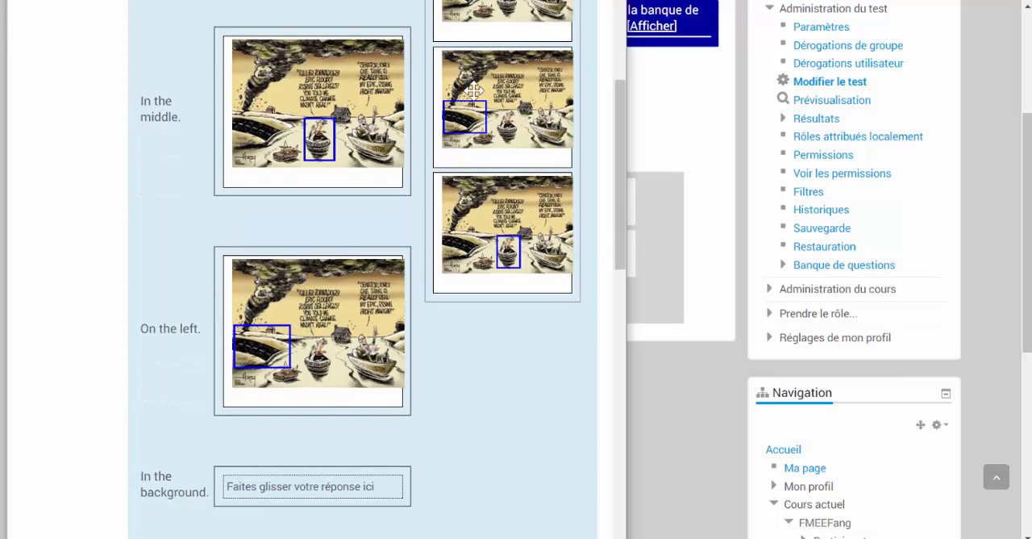
left_click_drag(505, 8, 322, 490)
scroll(363, 438, "down", 4)
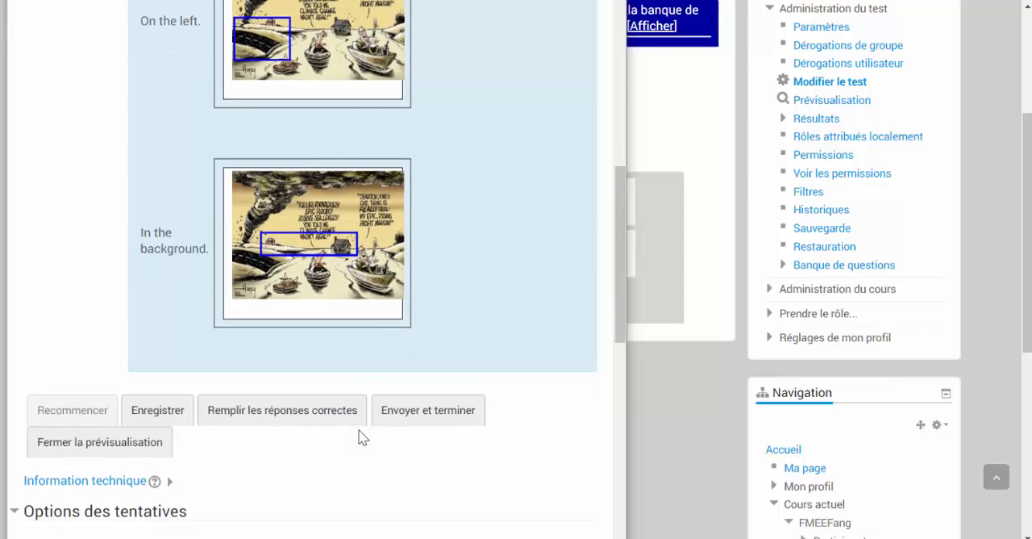
left_click(97, 445)
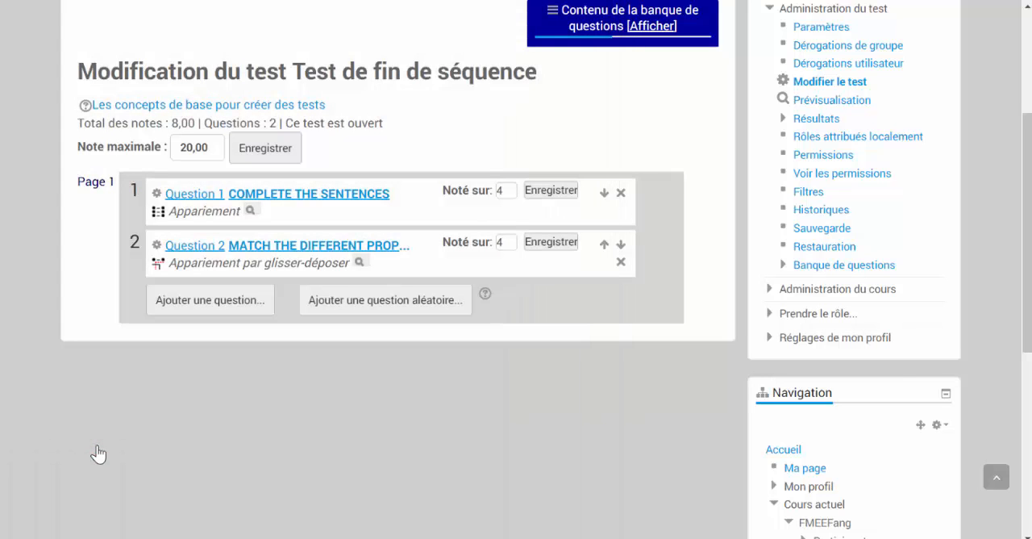
- Reopen Question 2 for editing and apply a larger heading style to its instruction text
left_click(192, 246)
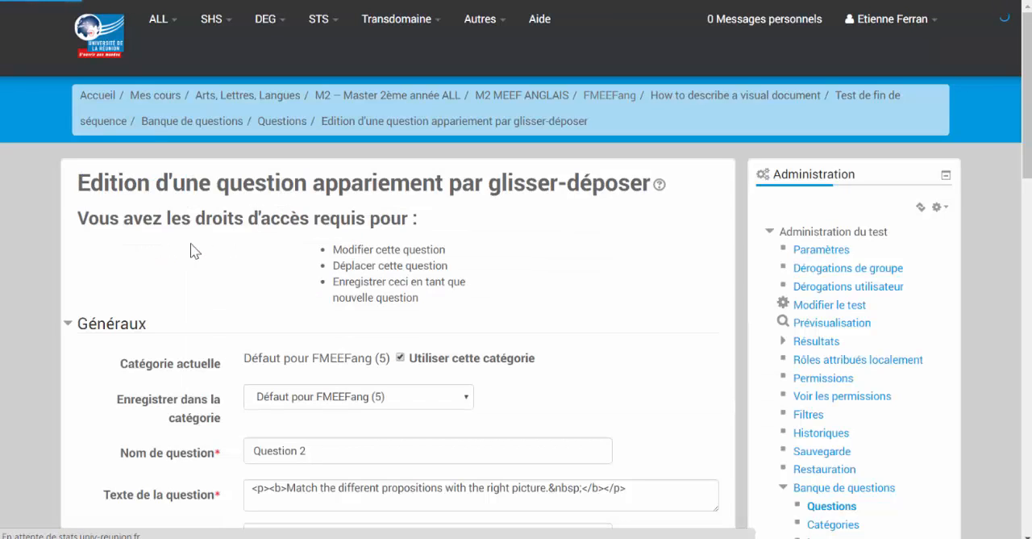
scroll(192, 250, "down", 2)
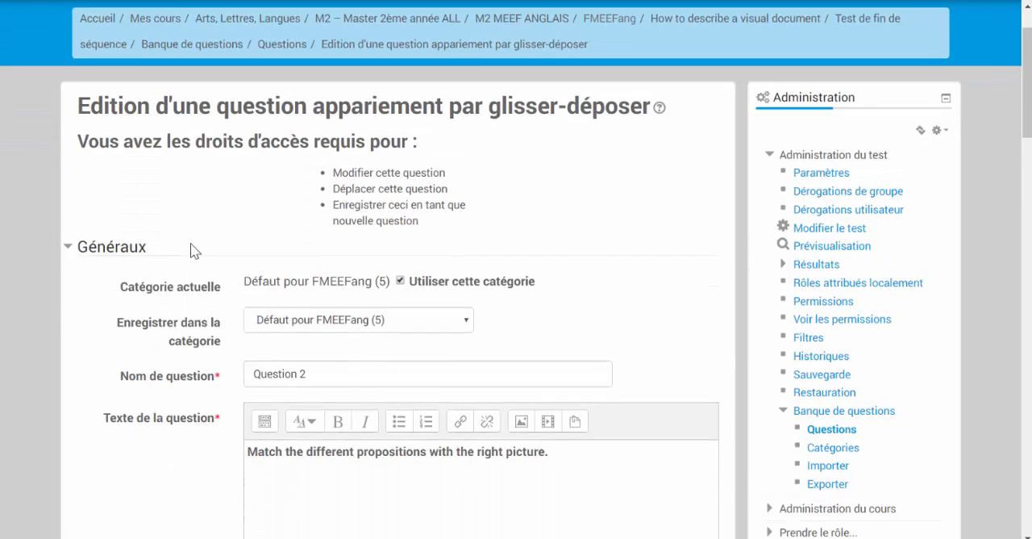
scroll(192, 250, "down", 4)
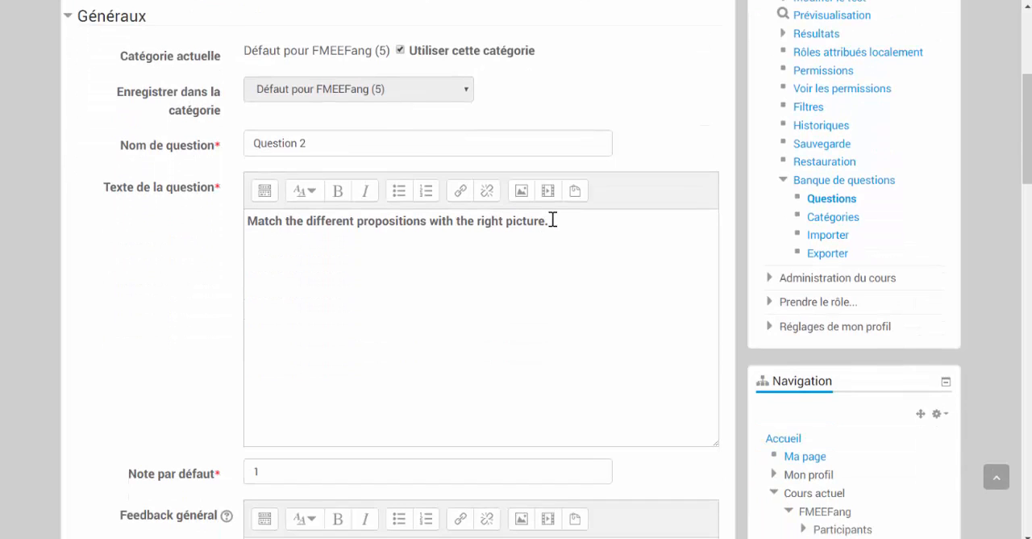
left_click_drag(552, 221, 234, 223)
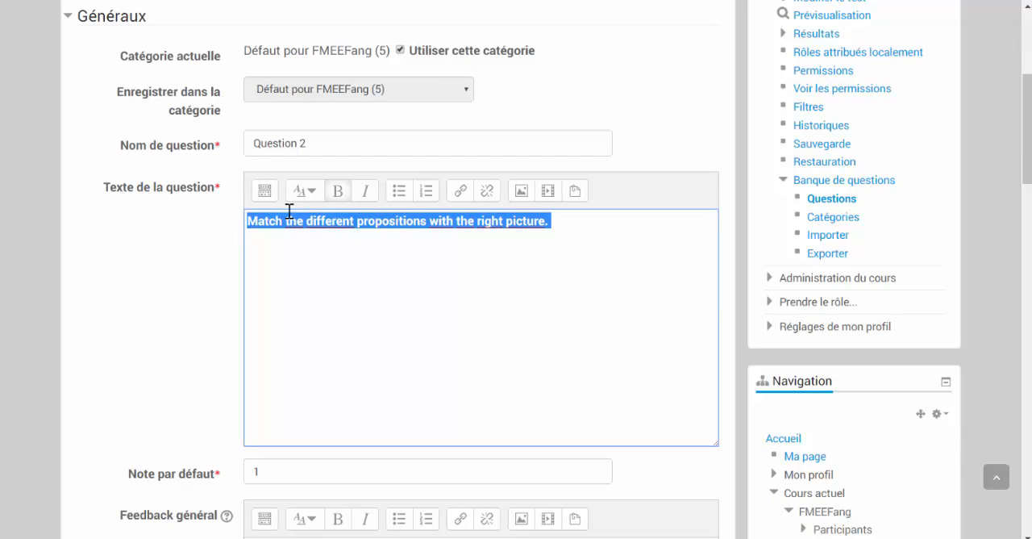
left_click(319, 194)
left_click(318, 234)
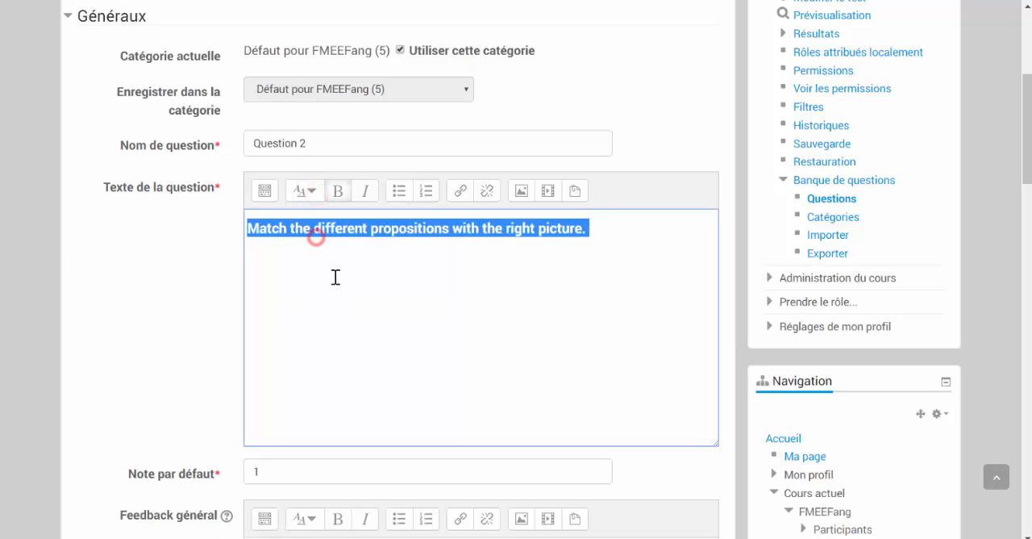
- Save the edited Question 2 and return to the quiz's question list
scroll(335, 281, "down", 5)
scroll(337, 283, "down", 20)
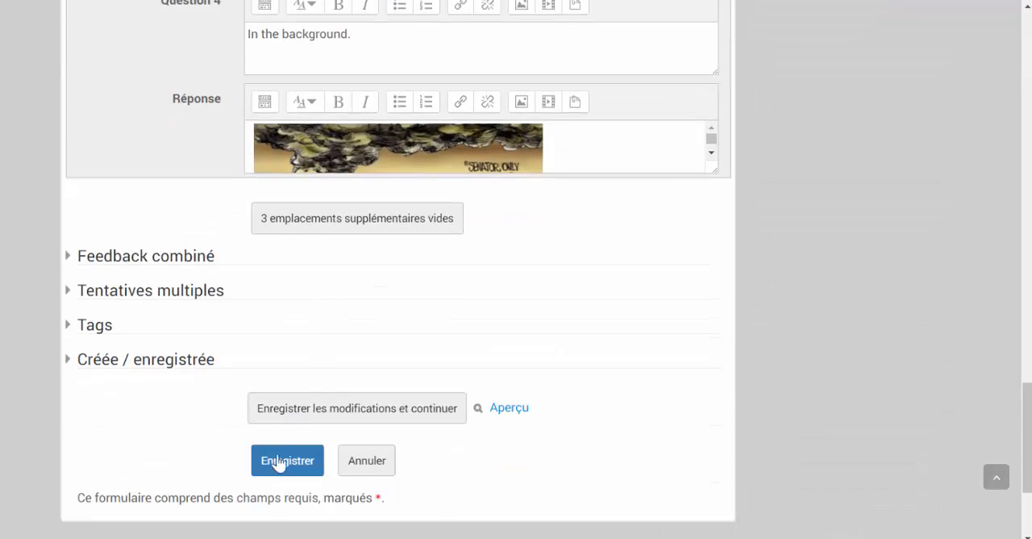
left_click(274, 461)
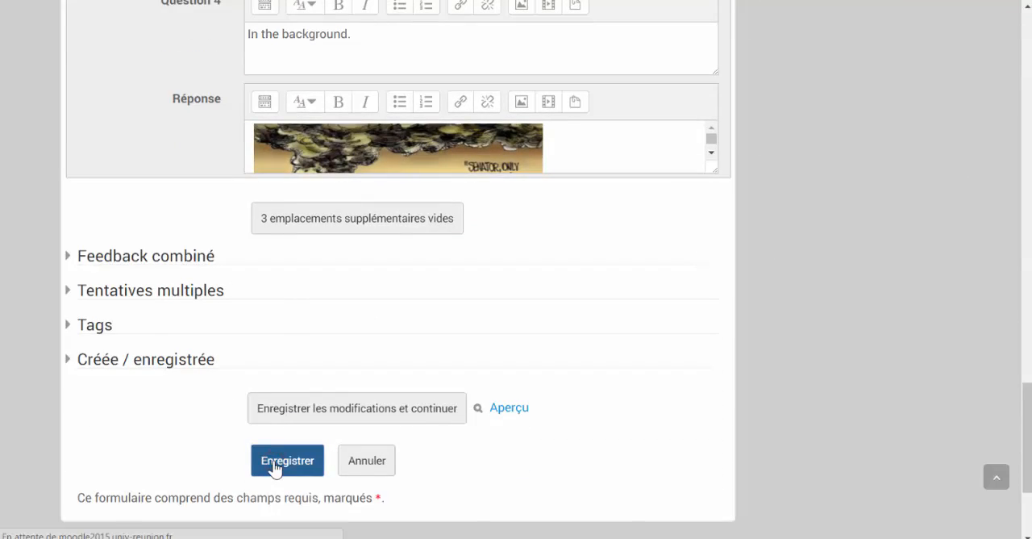
scroll(287, 376, "down", 1)
scroll(290, 377, "down", 2)
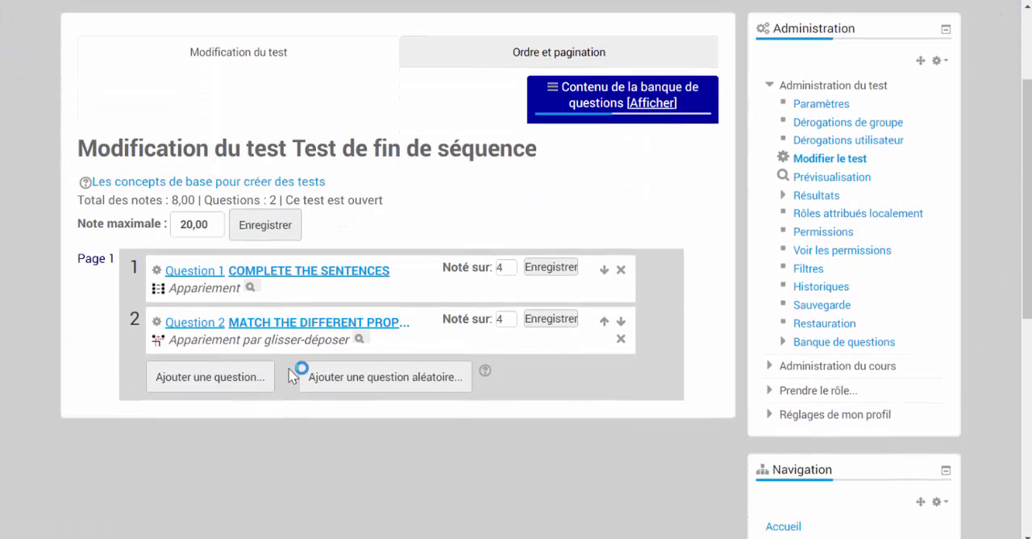